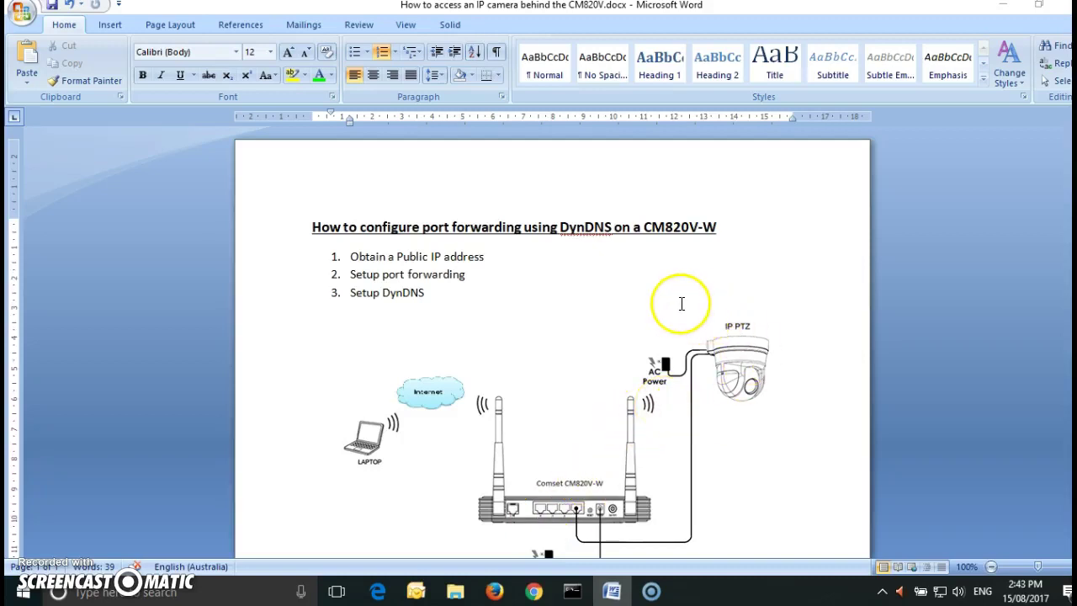
Highlight the port forwarding with DynDNS heading, camera network diagram and port-forwarding list item, then switch to Firefox.
left_click_drag(387, 227, 580, 244)
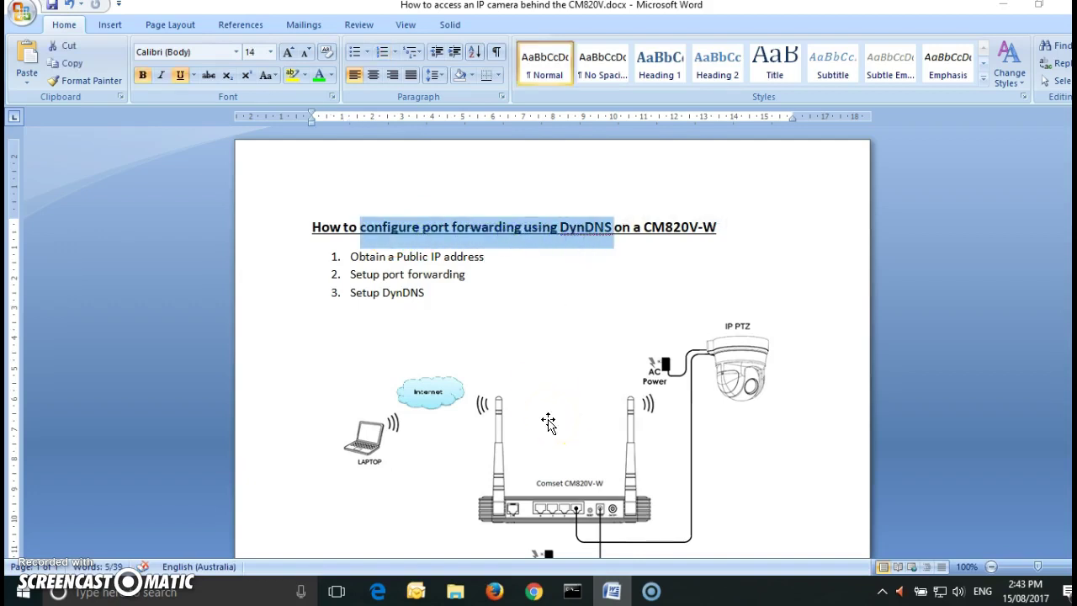
left_click(513, 318)
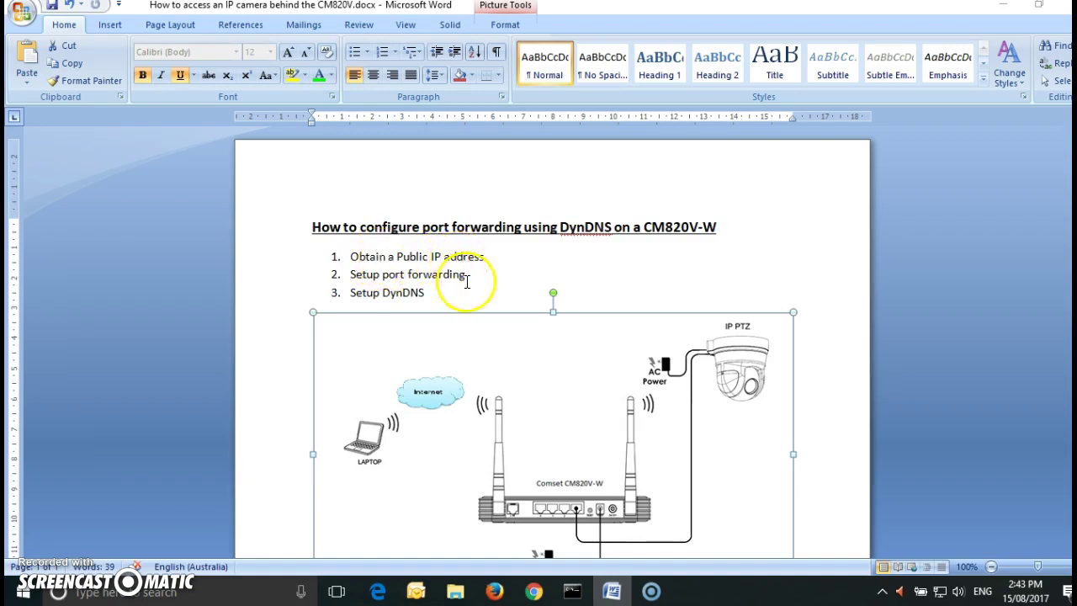
left_click_drag(353, 274, 397, 296)
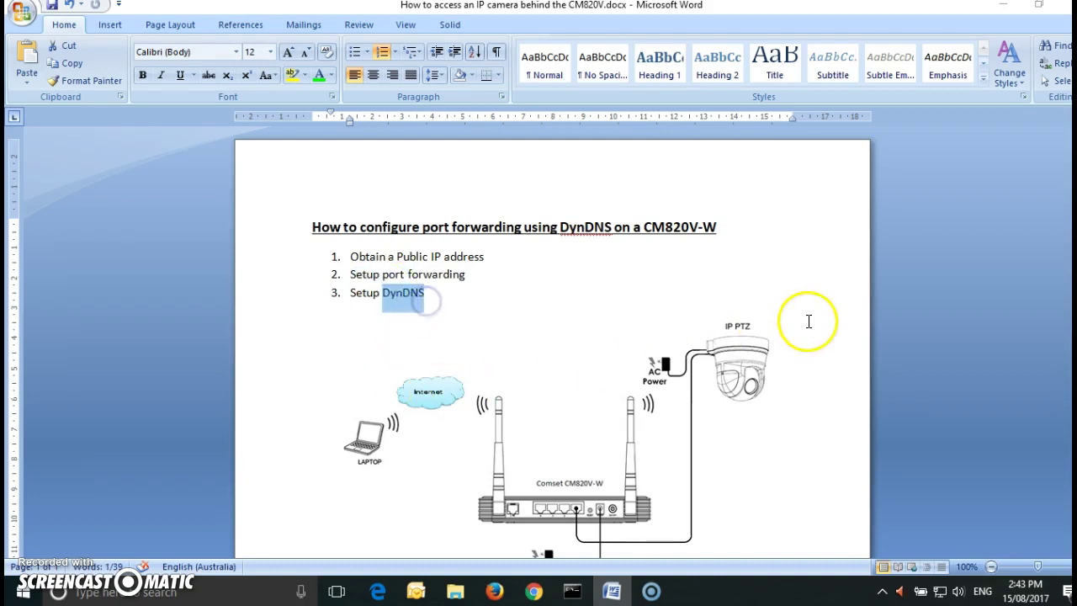
scroll(800, 333, "down", 2)
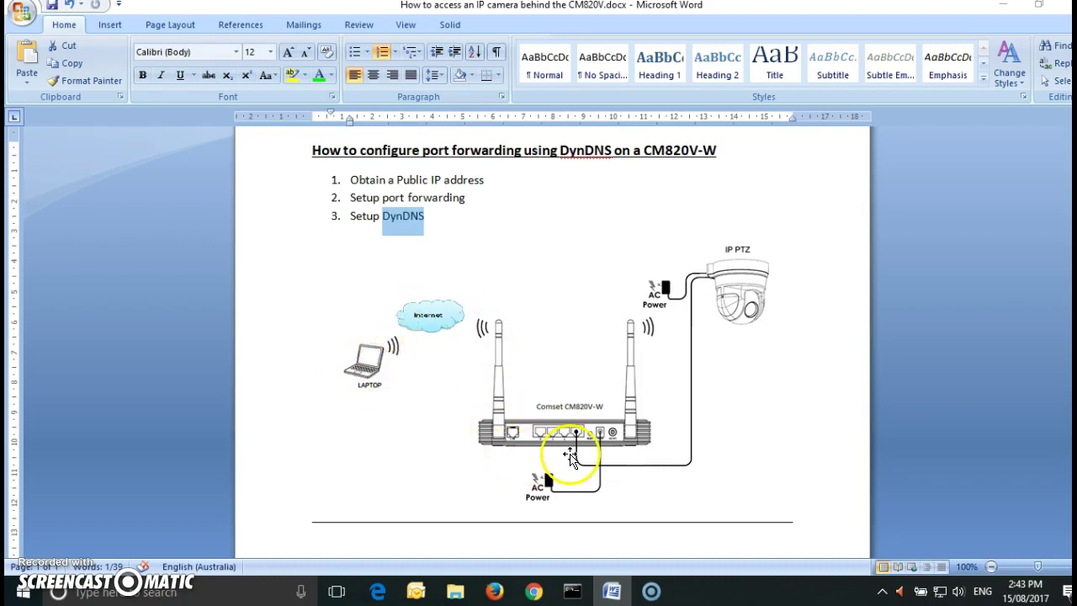
left_click(494, 592)
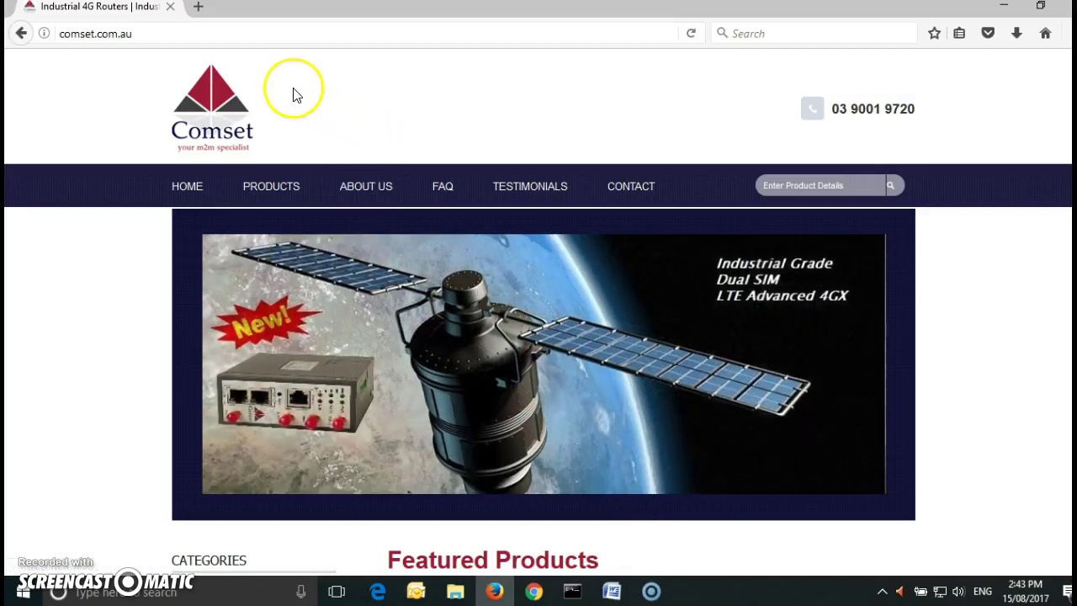
Load 192.168.1.1 and log in with the router's username and password.
left_click(252, 30)
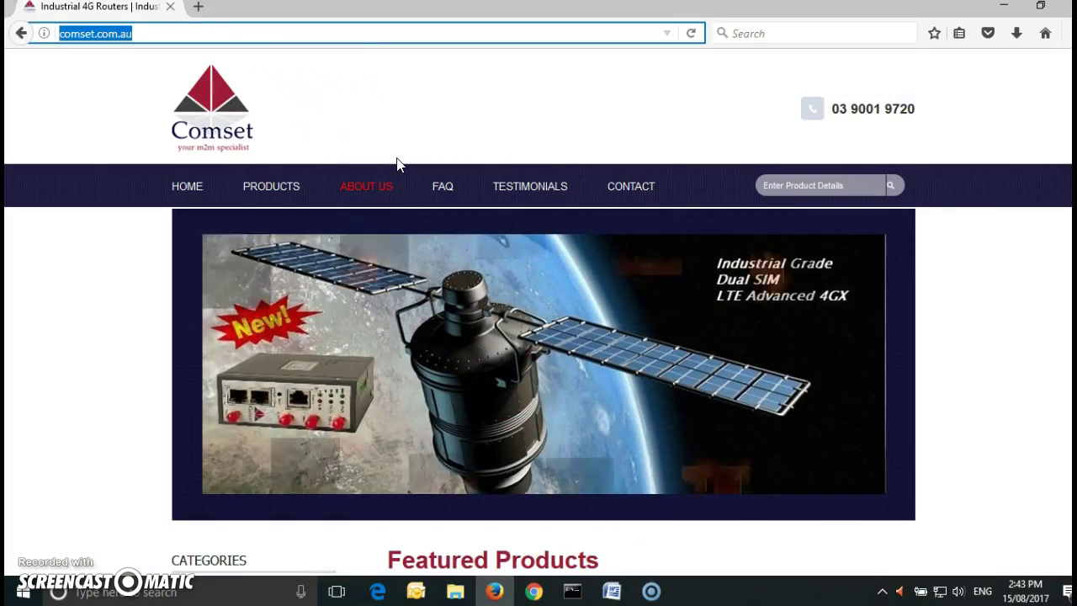
type("192.168.1.1/")
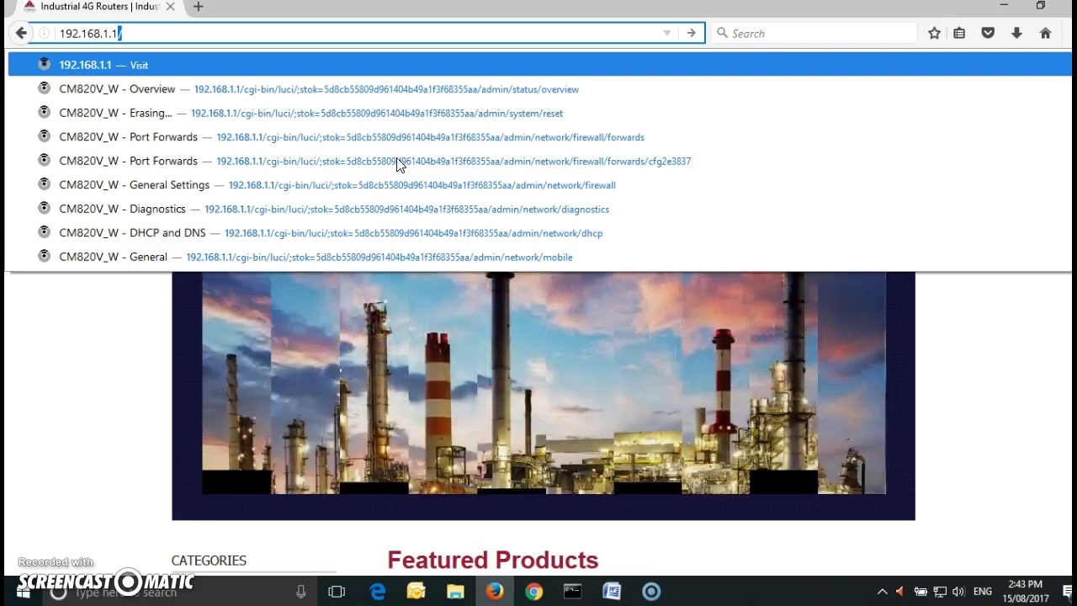
key("Return")
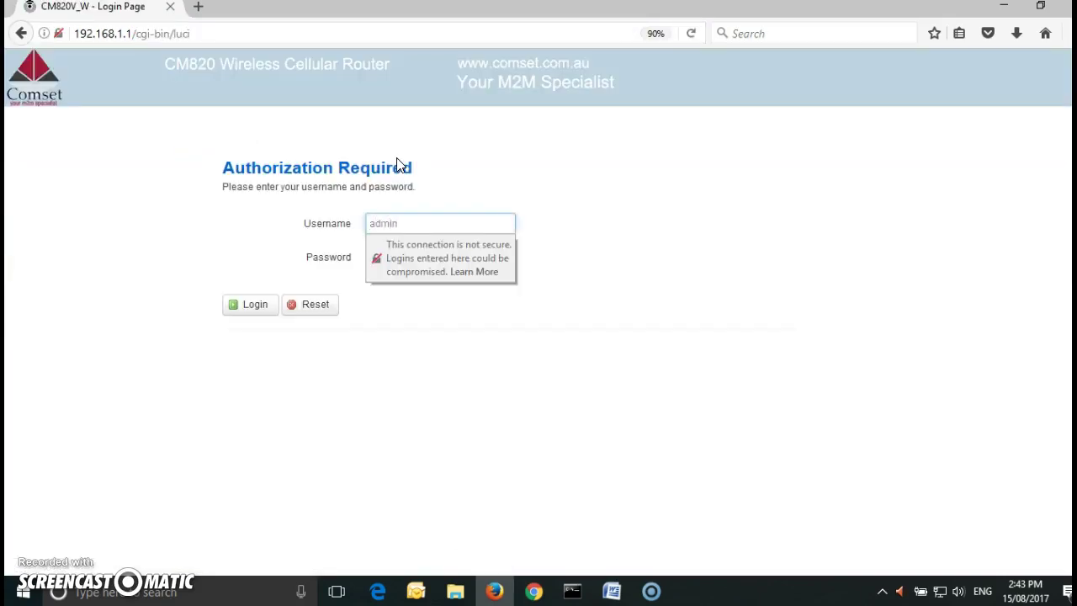
key("Tab")
type("a")
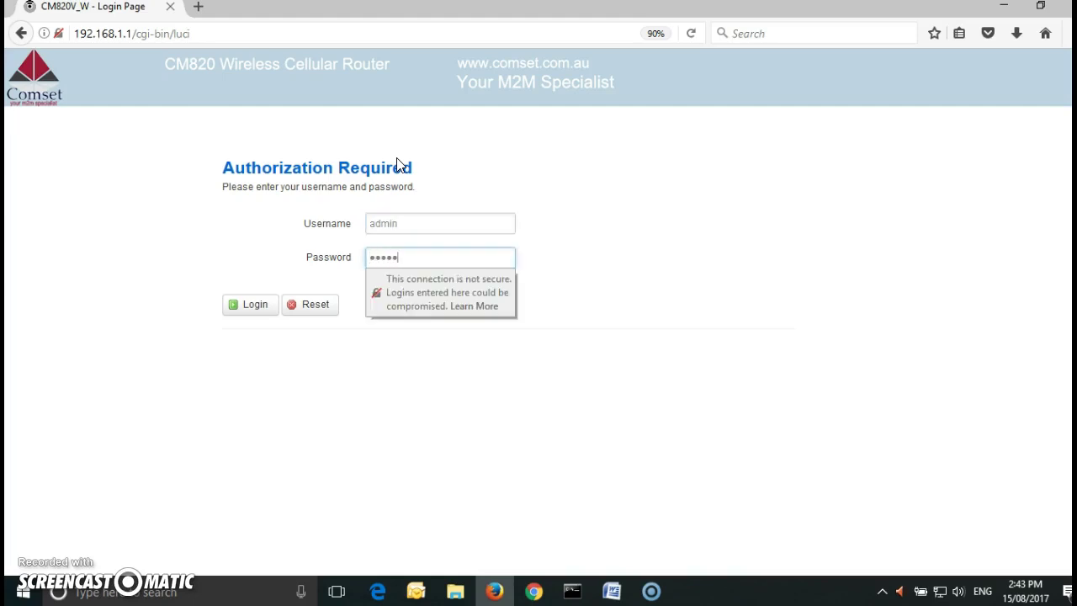
key("Return")
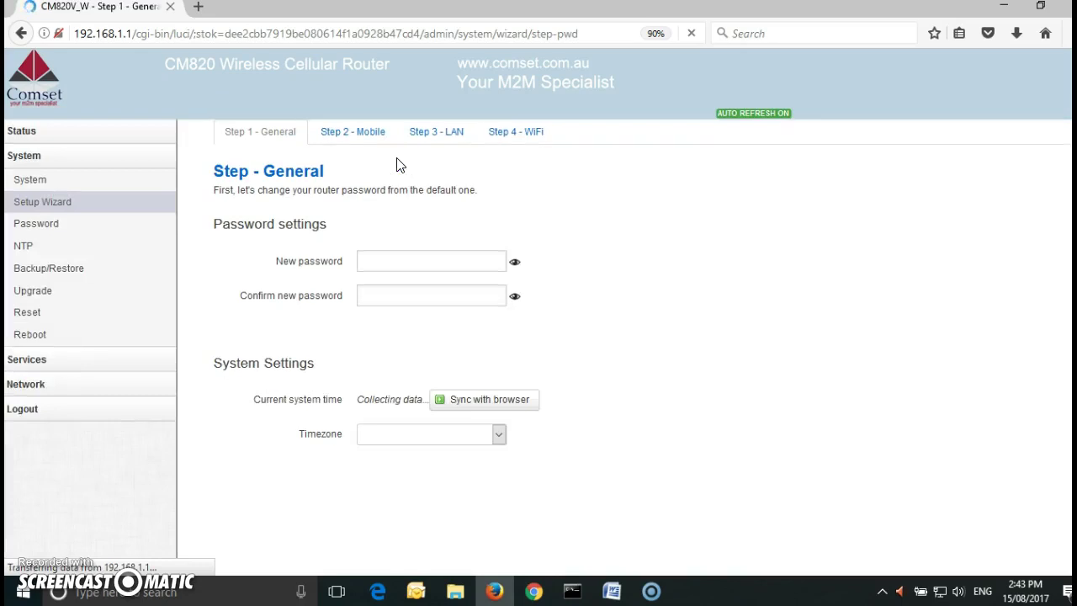
On Status Overview, confirm Mobile 1 cellular status is Up with private IP 10.96.97.178.
left_click(26, 131)
left_click(35, 157)
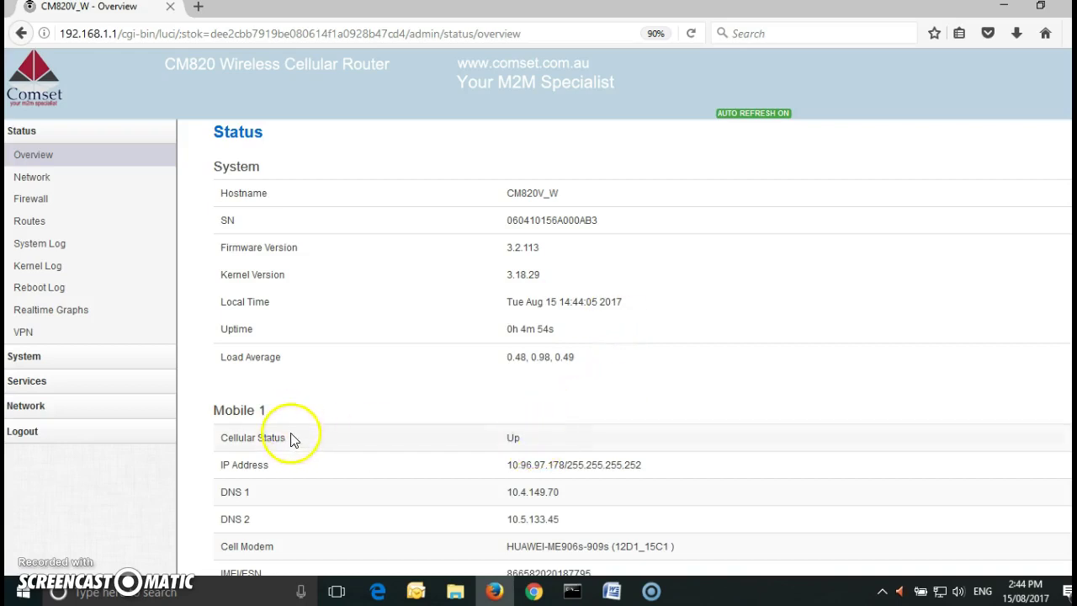
left_click_drag(291, 438, 221, 437)
double_click(510, 439)
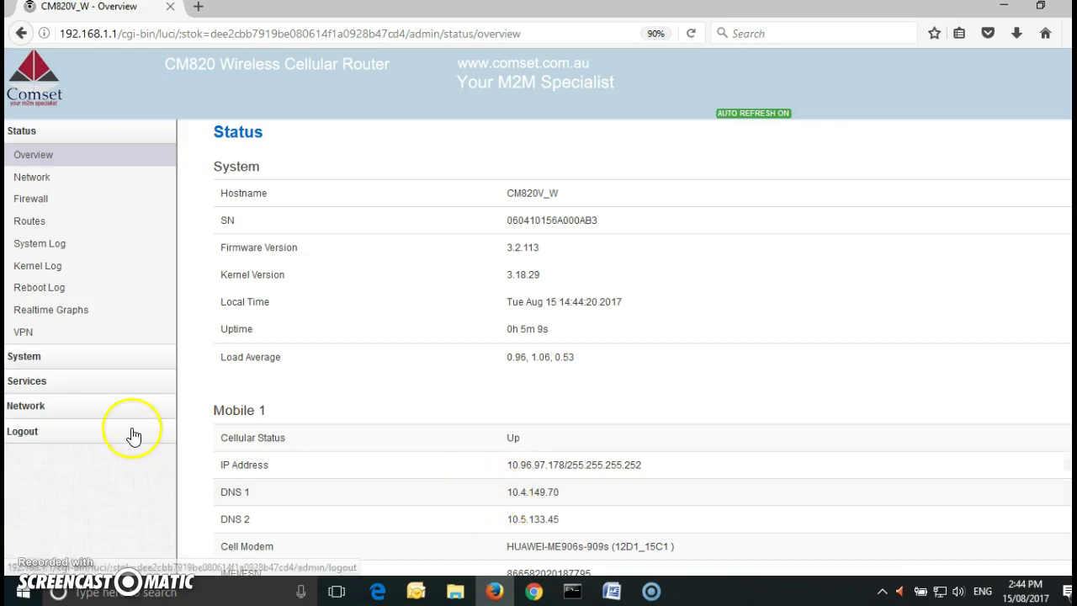
left_click(27, 408)
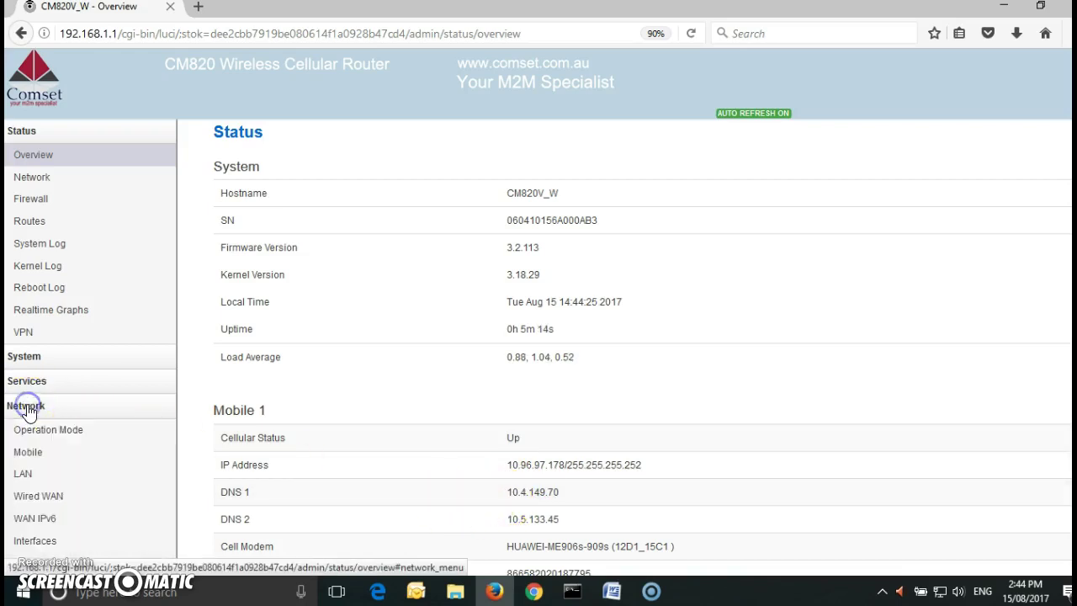
In Network > Mobile, edit the SIM 1 APN to telstra.extranet and Save & Apply.
left_click(34, 454)
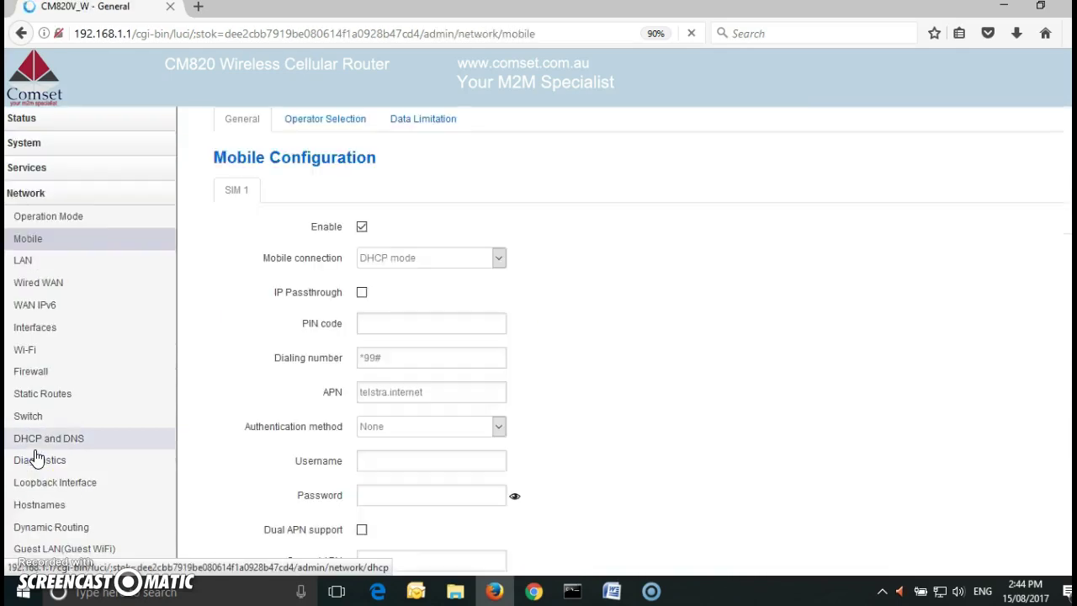
scroll(262, 416, "down", 3)
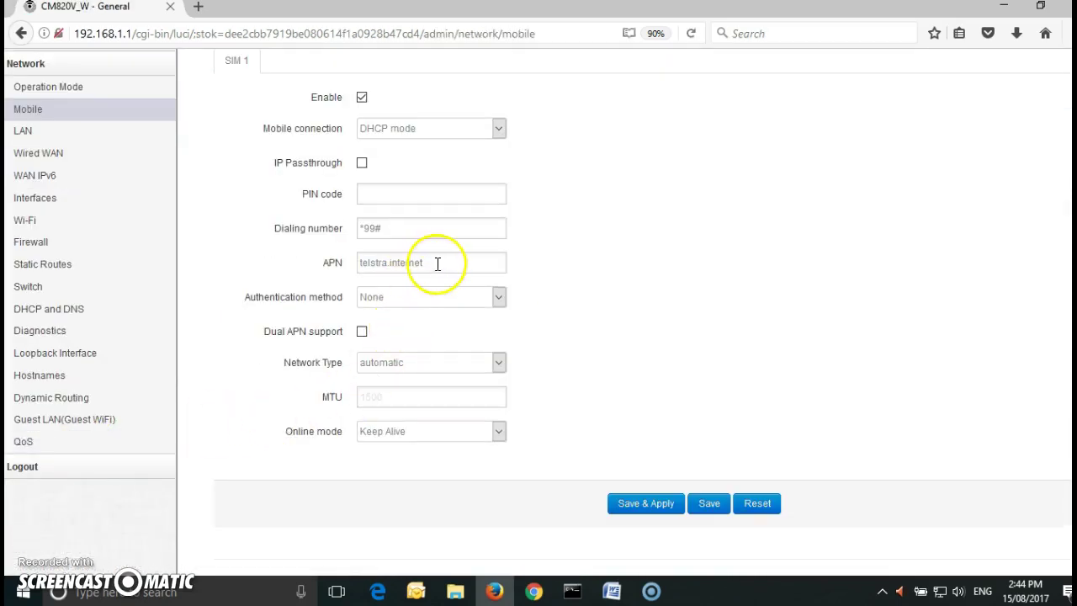
left_click_drag(436, 262, 391, 263)
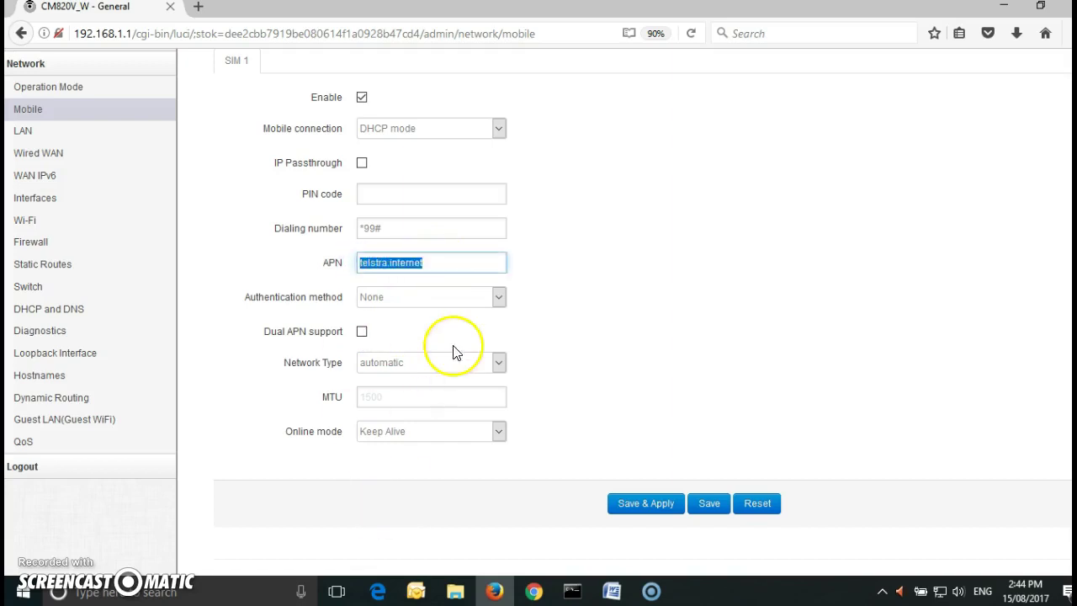
left_click(438, 270)
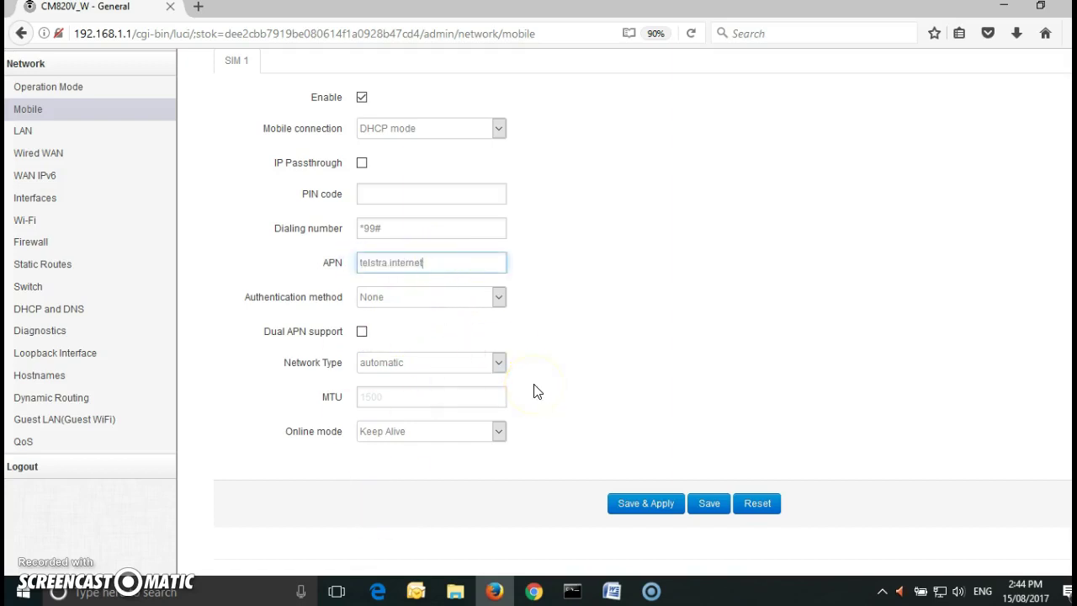
key("BackSpace")
key("BackSpace")
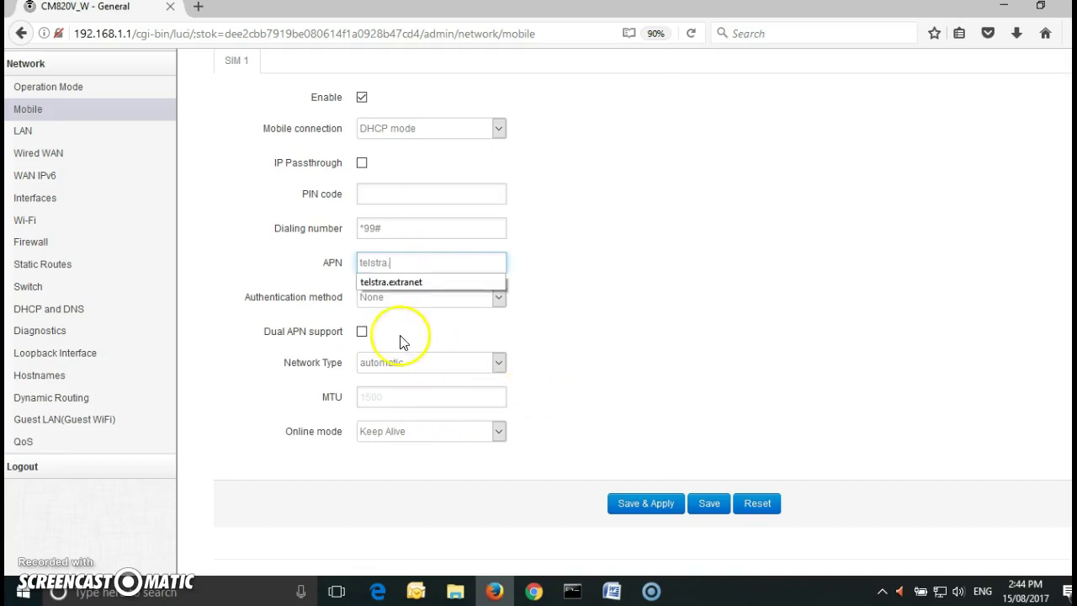
left_click(392, 283)
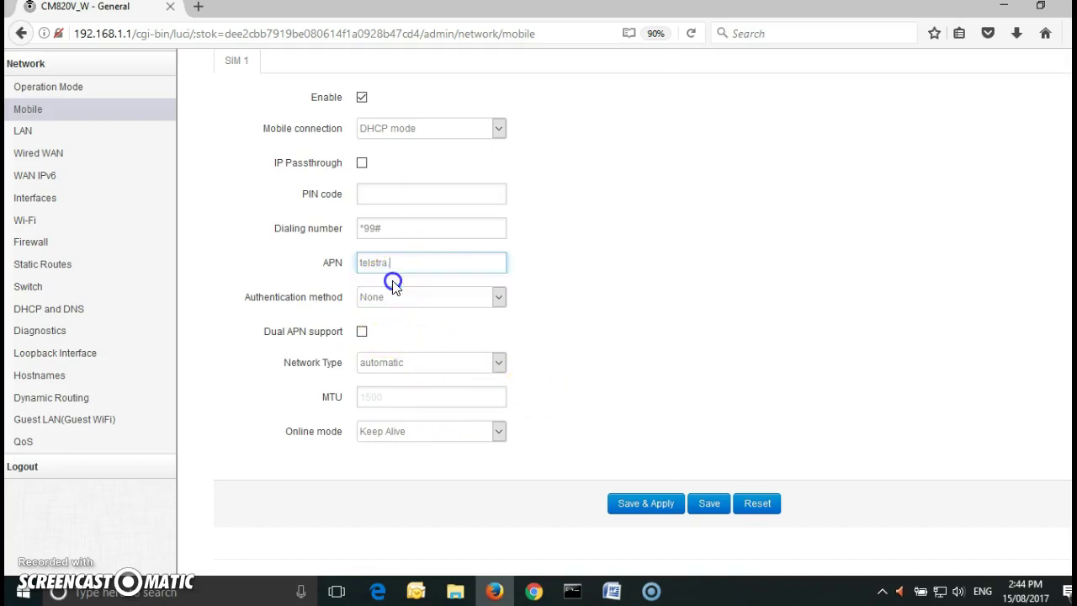
left_click(633, 503)
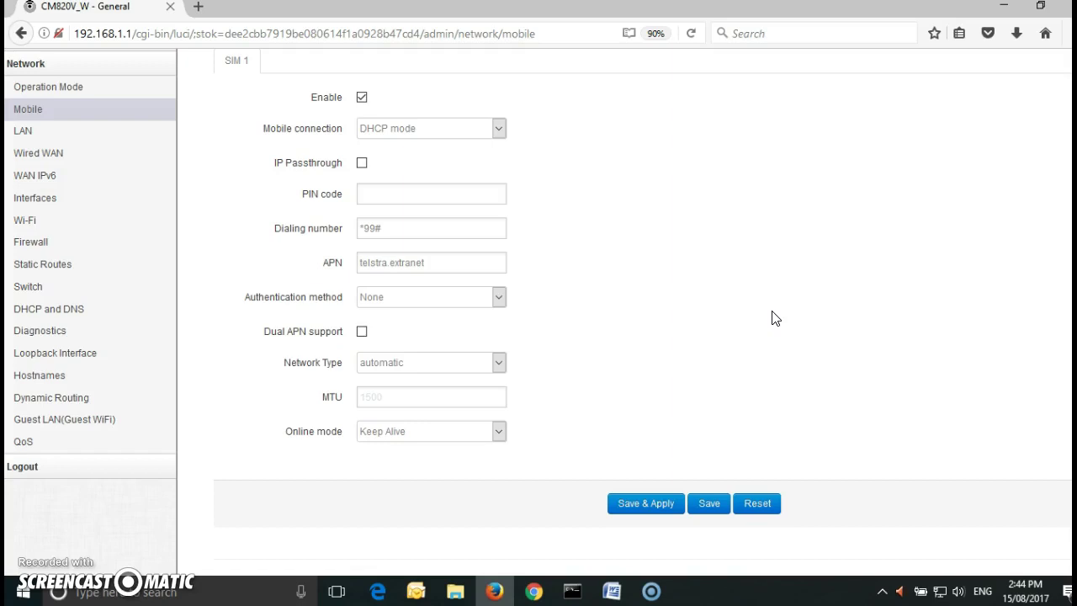
left_click_drag(682, 332, 789, 340)
scroll(705, 318, "up", 3)
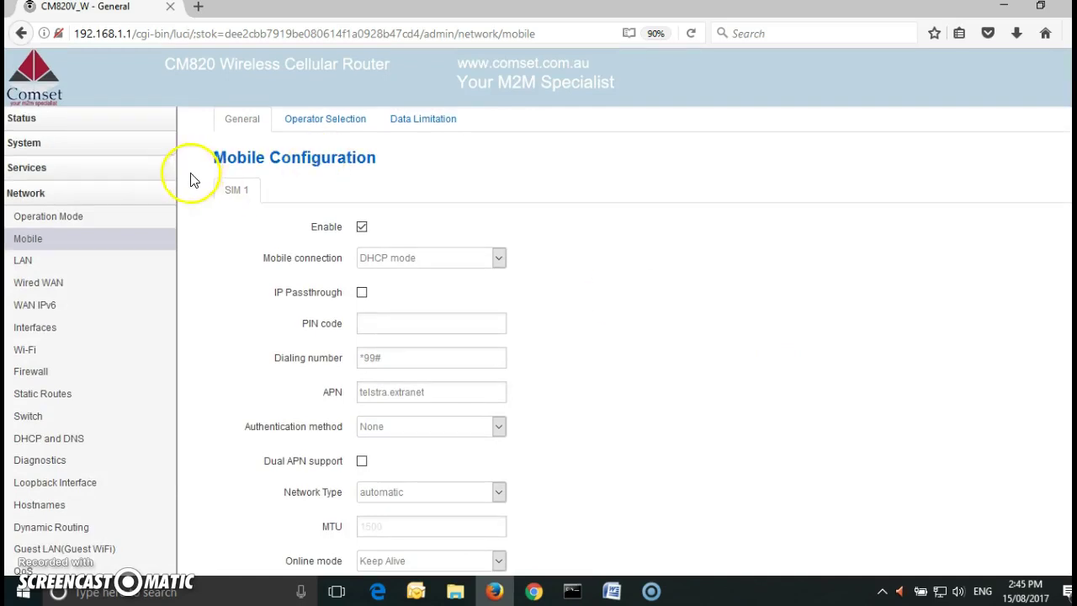
left_click(24, 119)
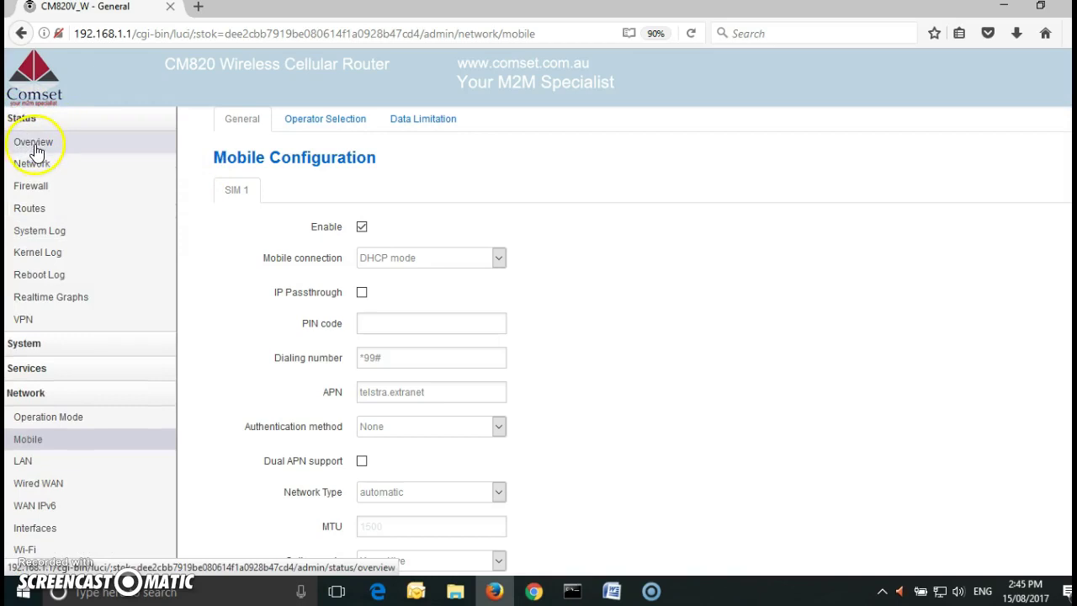
left_click(34, 145)
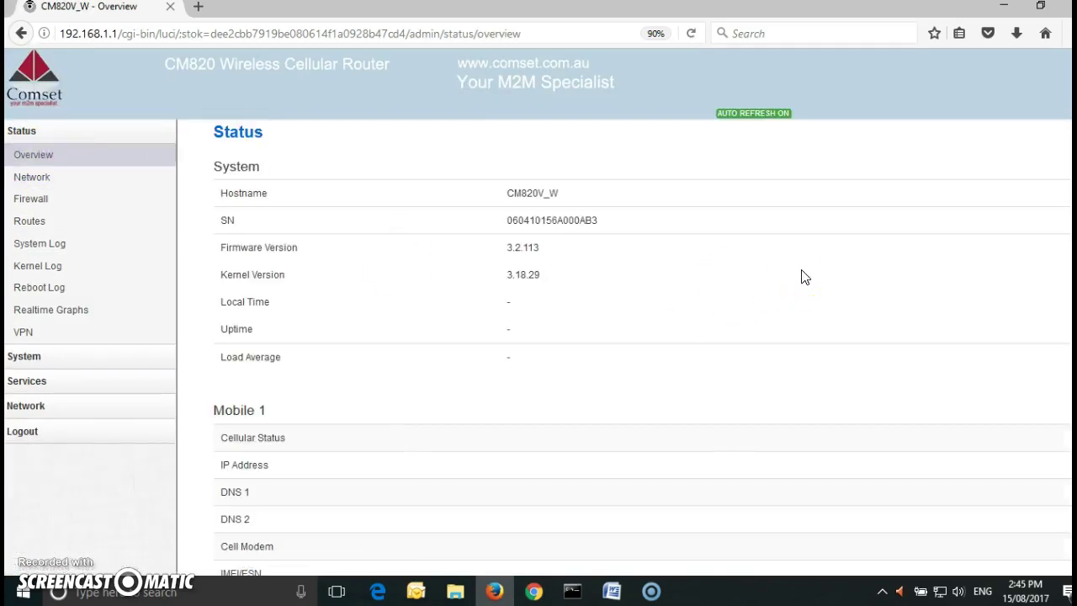
scroll(802, 277, "down", 3)
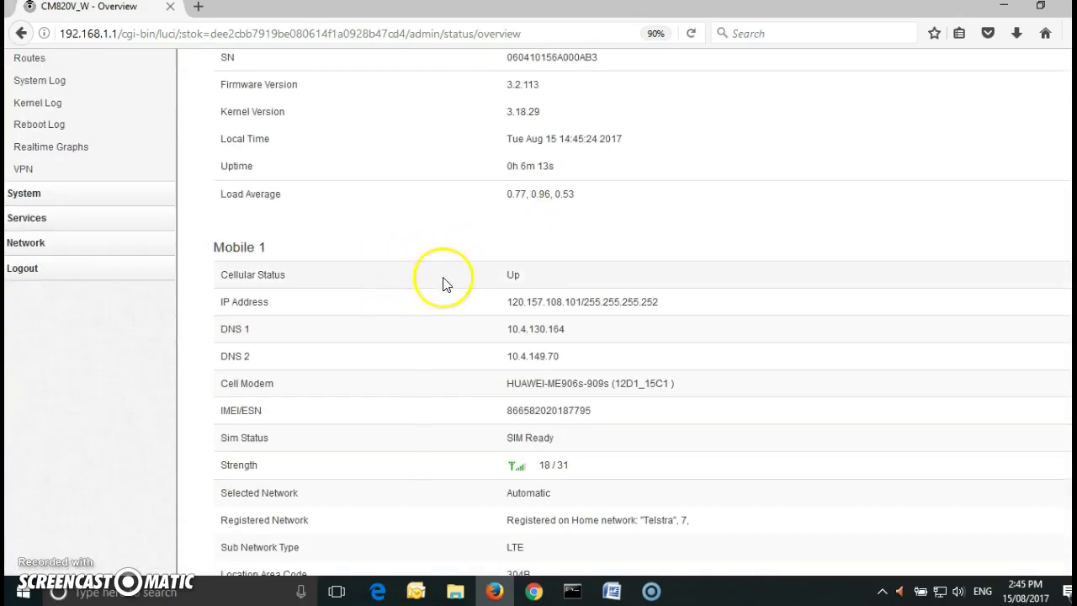
double_click(512, 274)
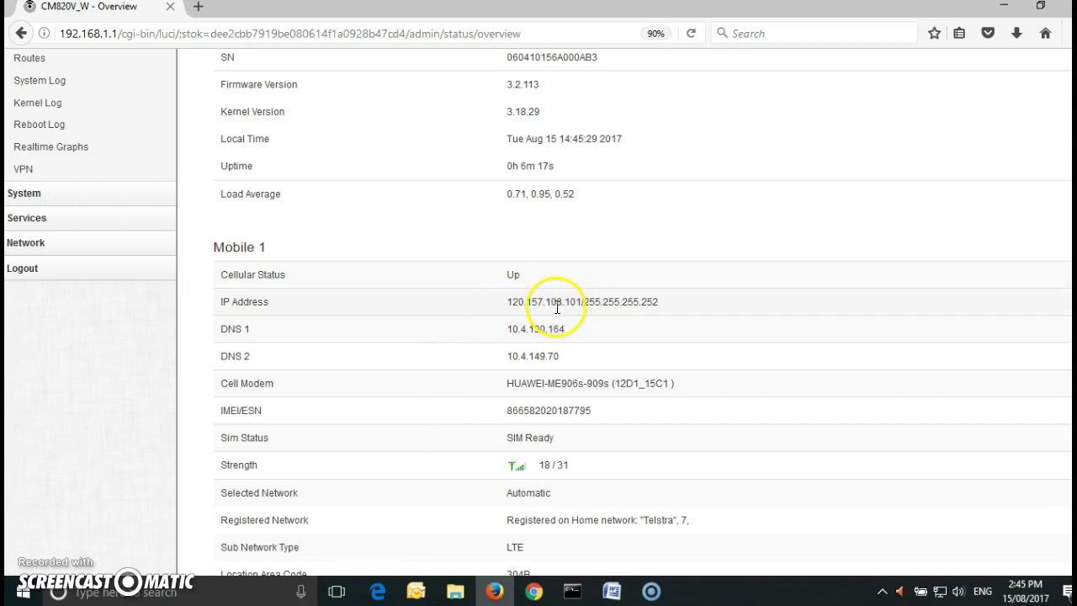
left_click_drag(581, 304, 567, 305)
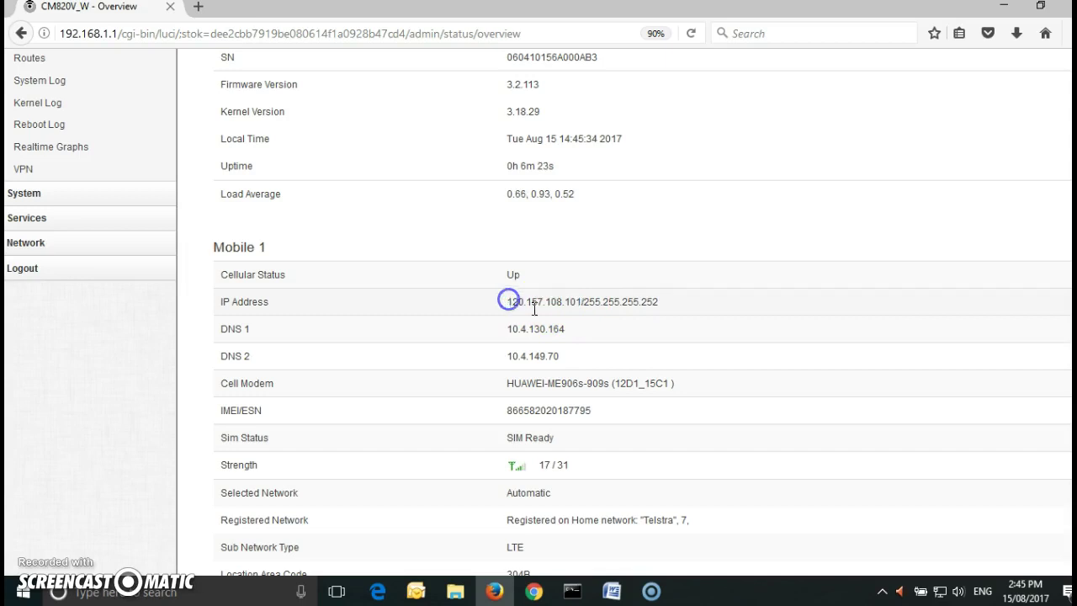
left_click(581, 303)
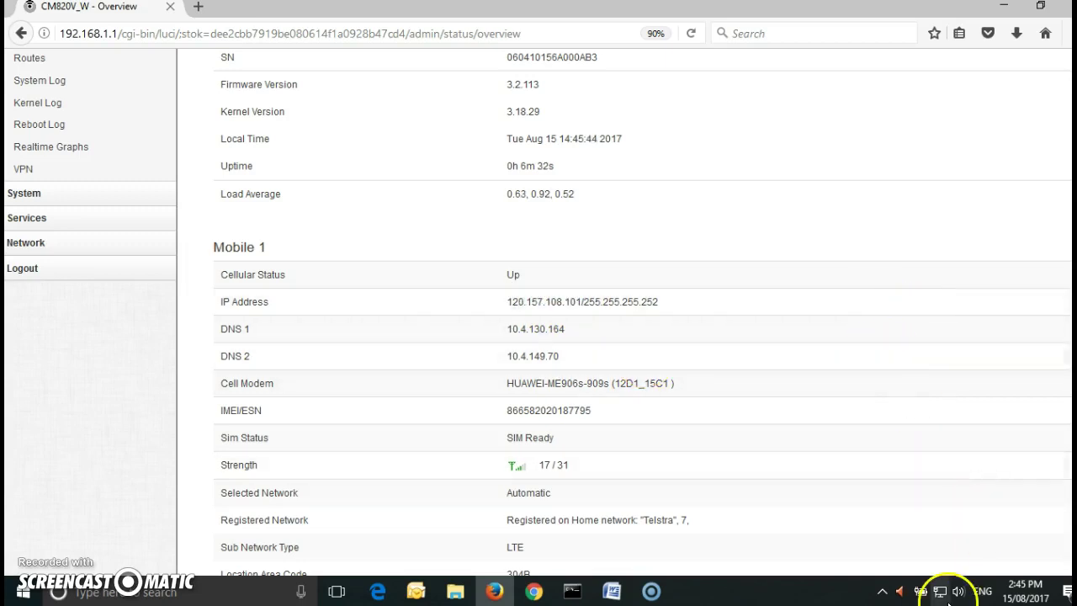
mouse_move(940, 594)
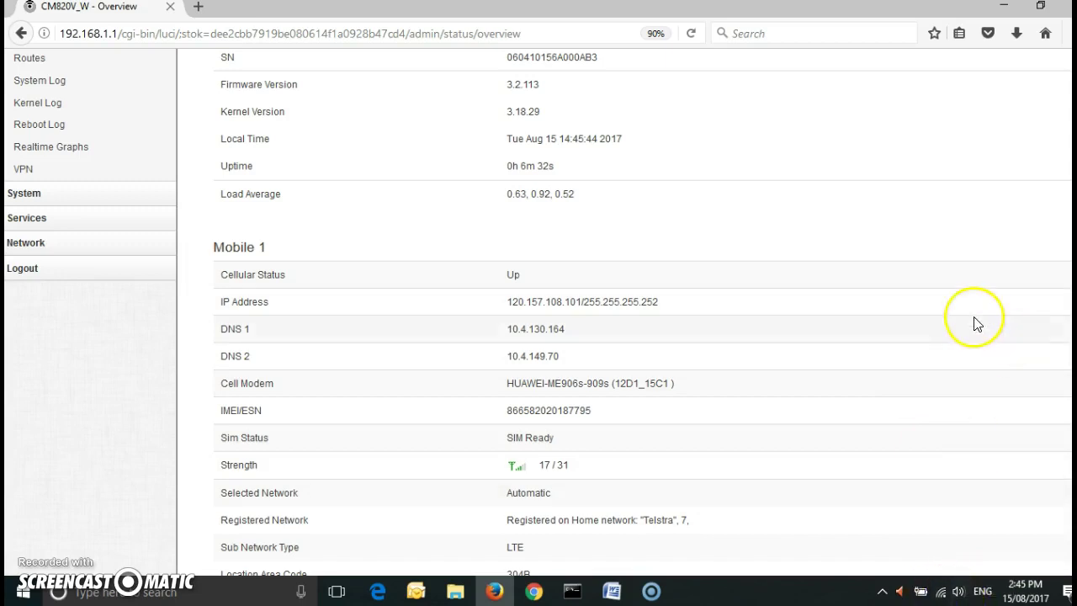
Verify 120.157.108.101/cgi-bin/luci shows the router login page, then close that test tab.
left_click(199, 7)
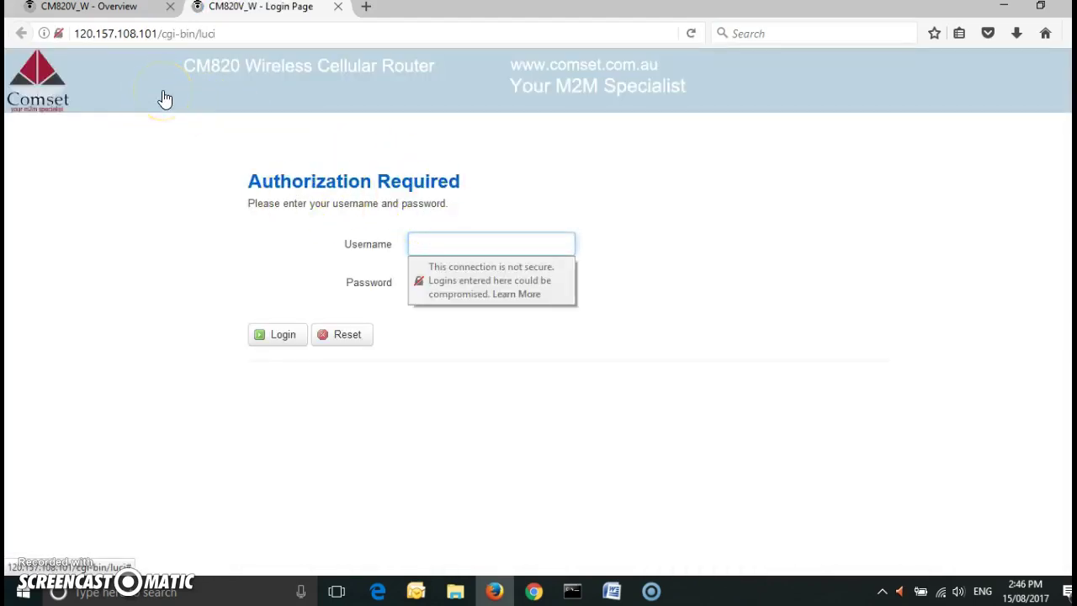
left_click(338, 7)
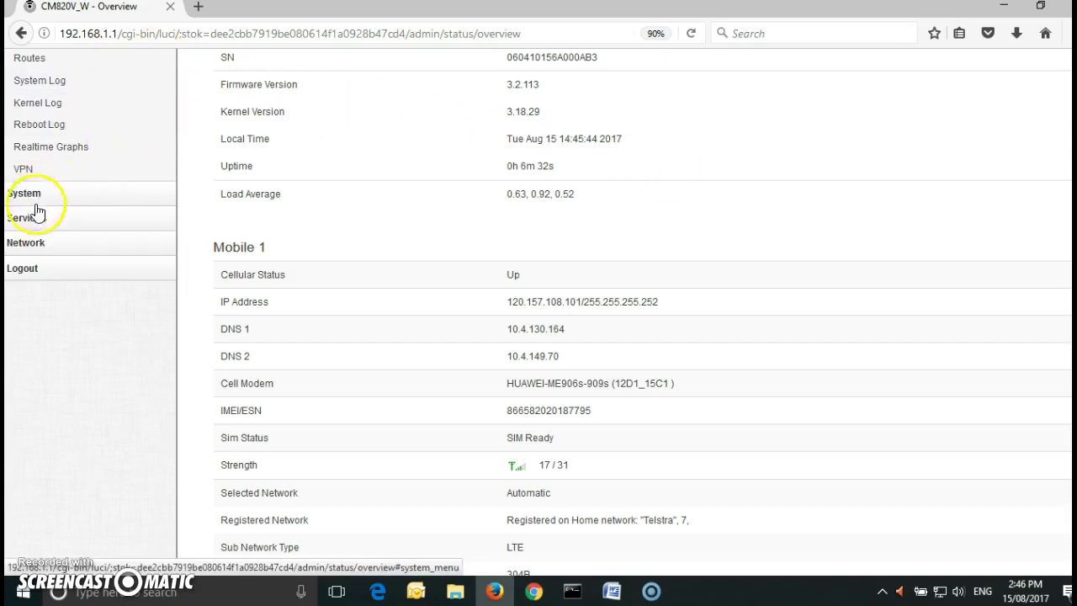
Open Network > DHCP and DNS and scroll down to the empty Static Leases section.
left_click(36, 243)
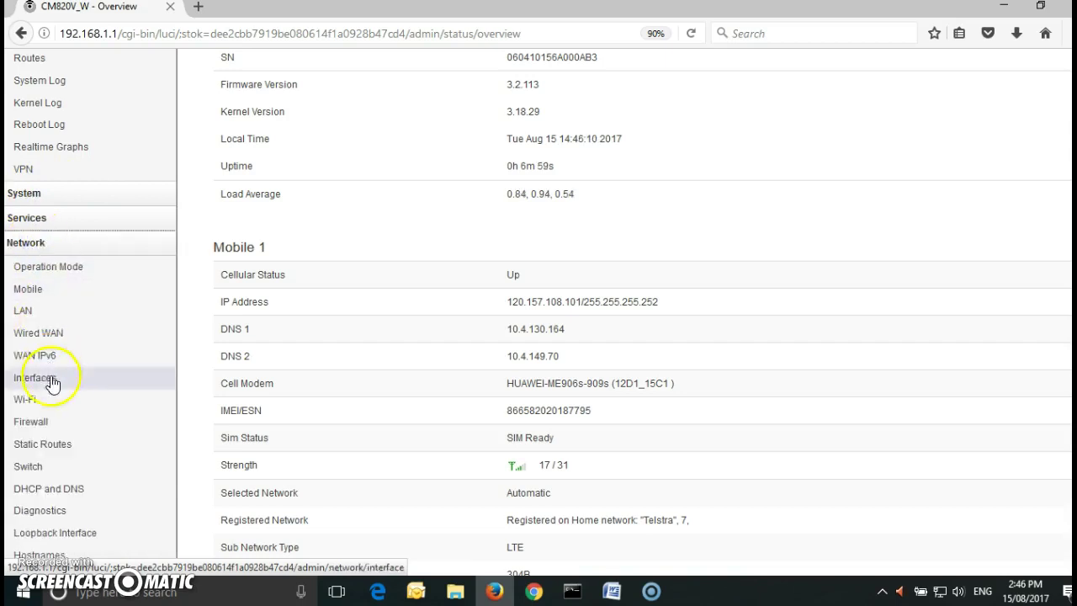
left_click(42, 488)
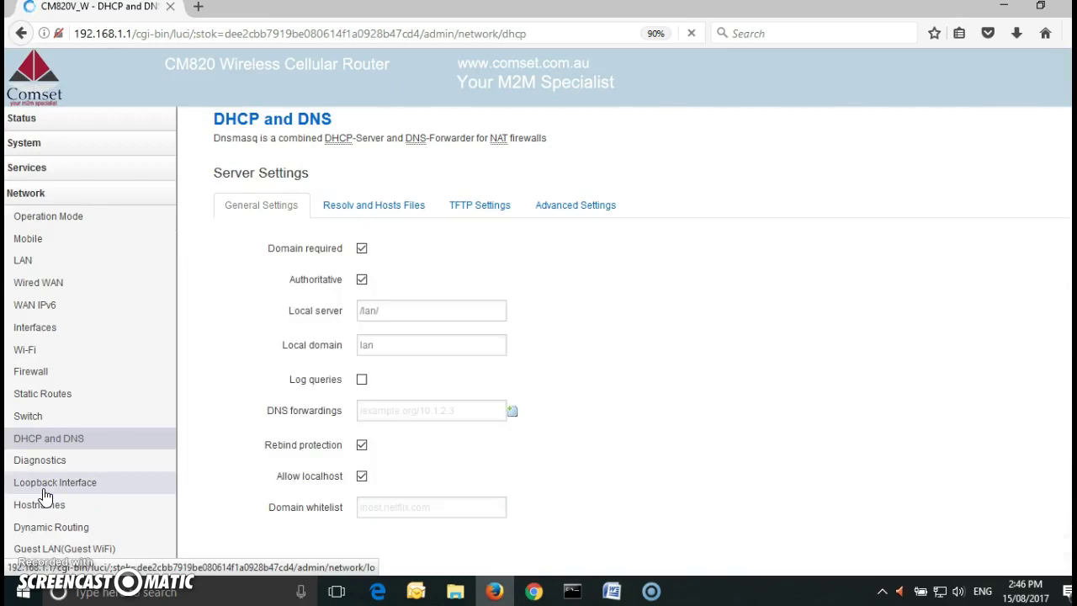
scroll(639, 365, "down", 5)
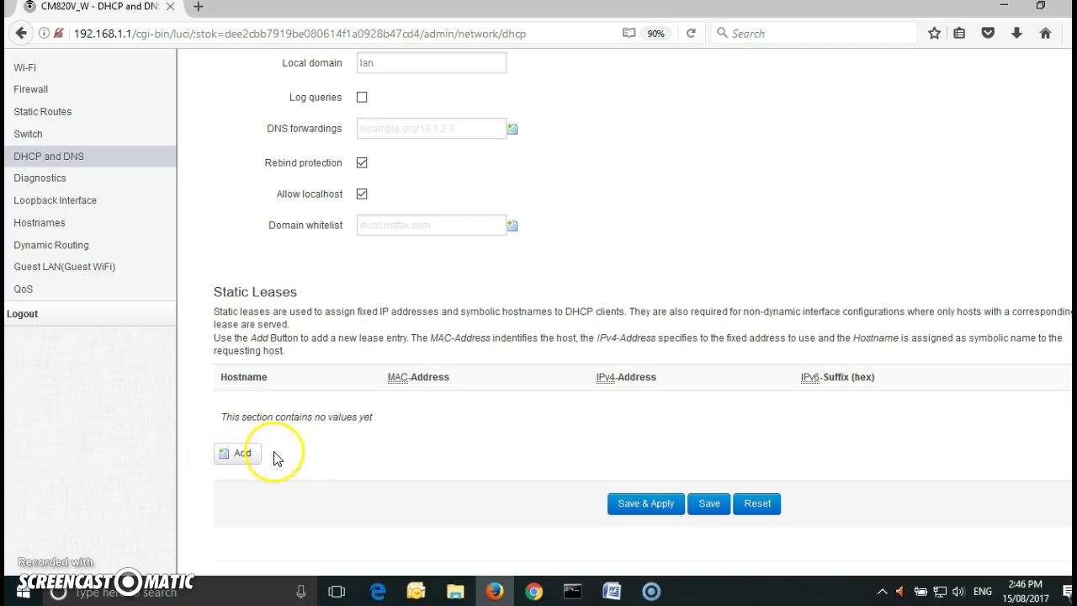
In the Word notes, scroll to the IP Camera section and select the end of MAC 00:0e:53:23:cf:41.
left_click(613, 587)
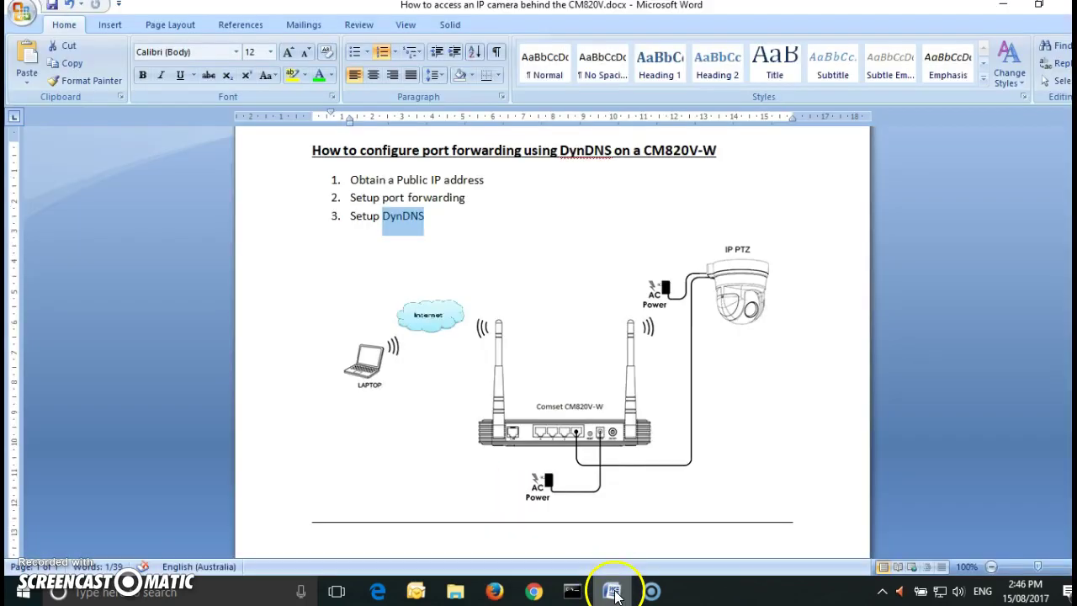
scroll(762, 400, "down", 1)
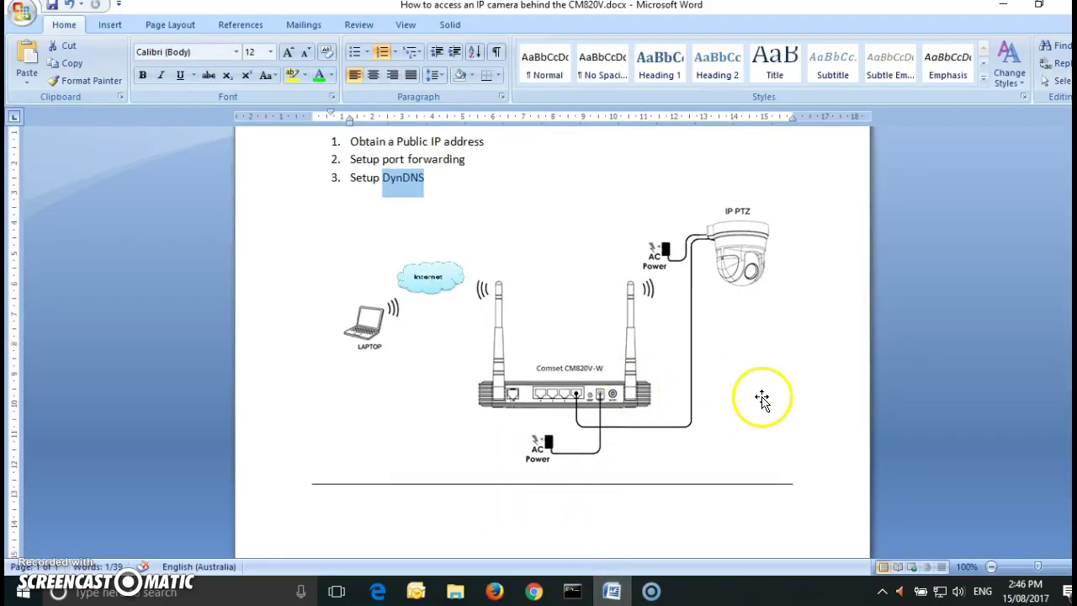
scroll(761, 400, "down", 7)
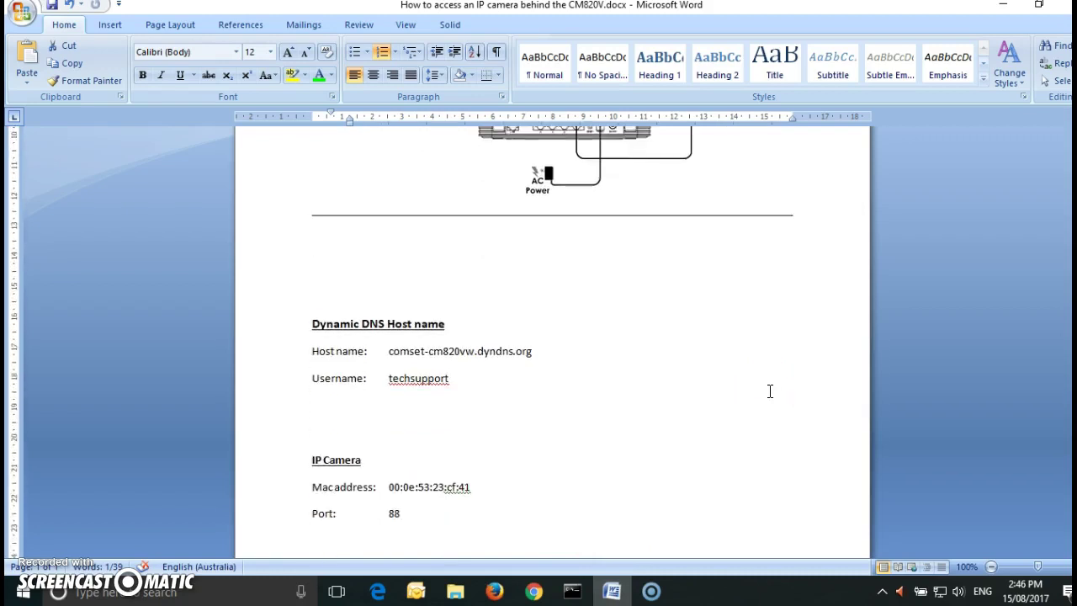
scroll(770, 391, "down", 2)
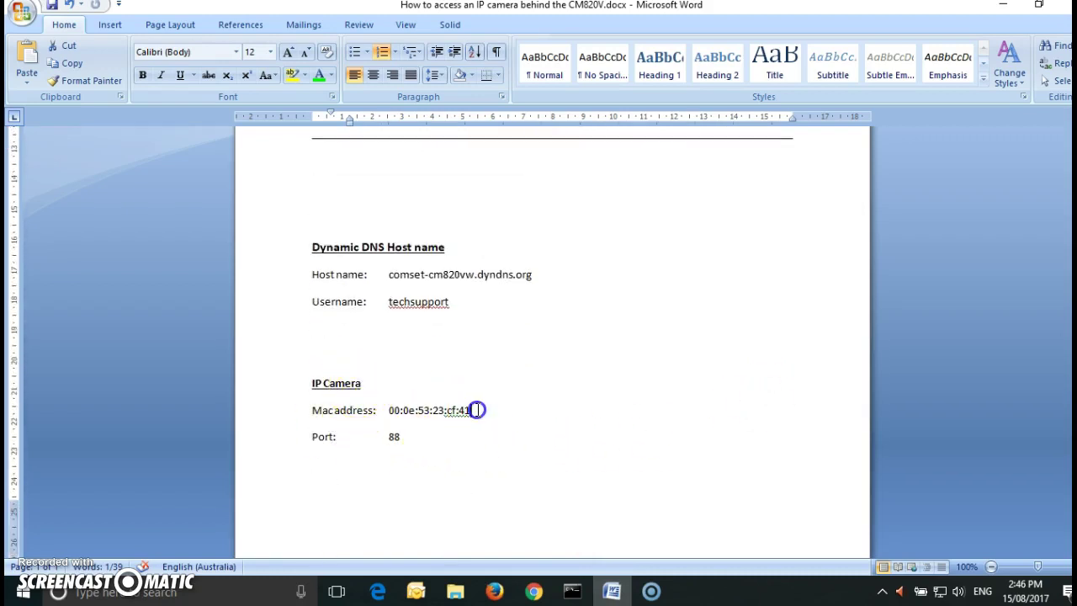
left_click_drag(451, 412, 446, 412)
Add static lease hostname camera01, MAC 00:0e:53:23:cf:41, IPv4 192.168.1.200, and Save & Apply.
left_click(505, 592)
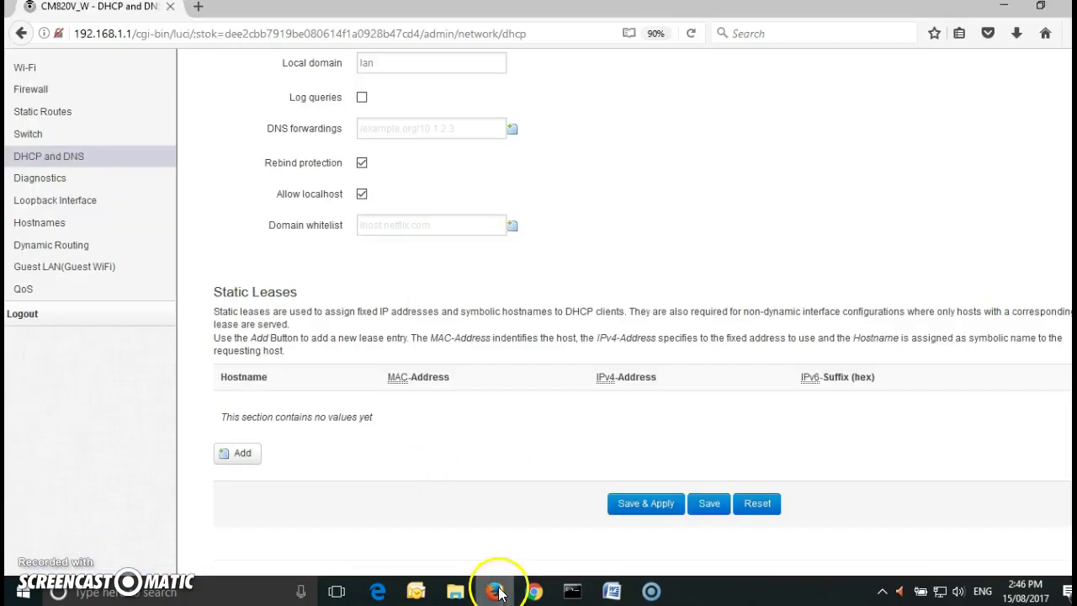
left_click(245, 457)
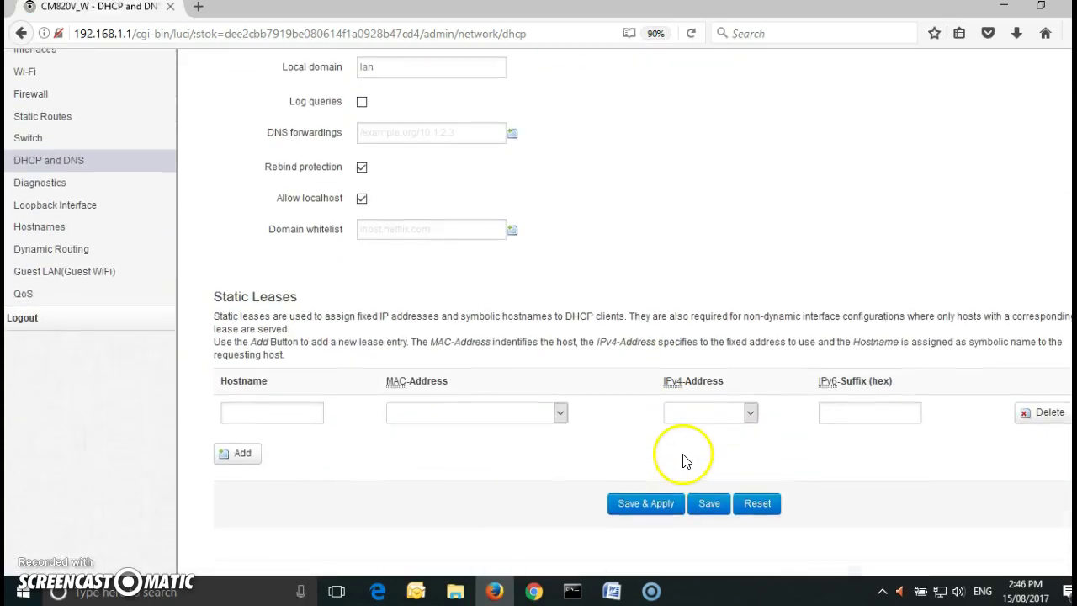
left_click(311, 410)
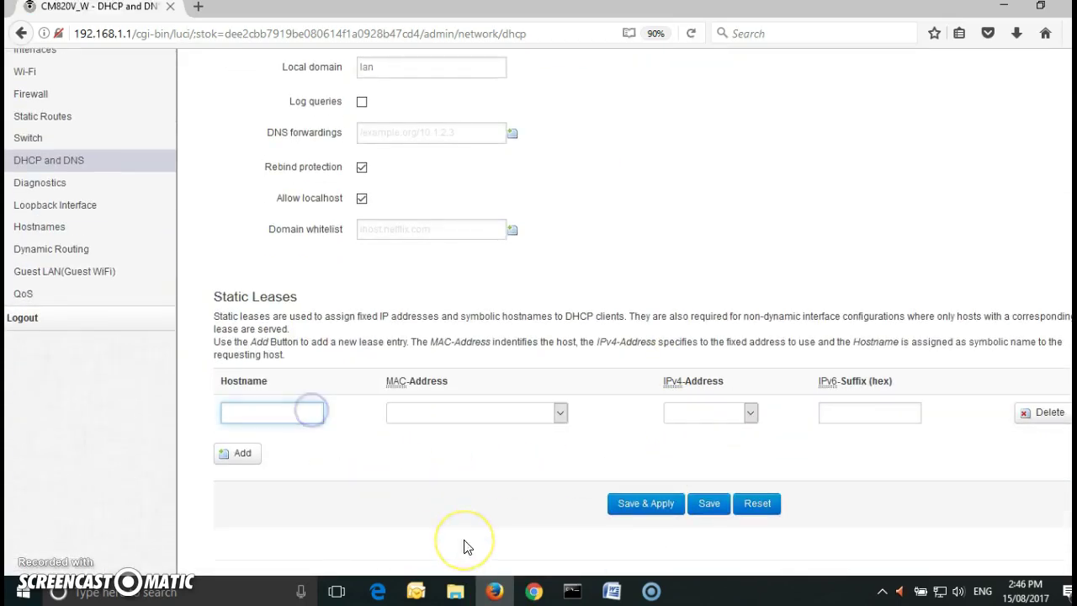
type("camera01")
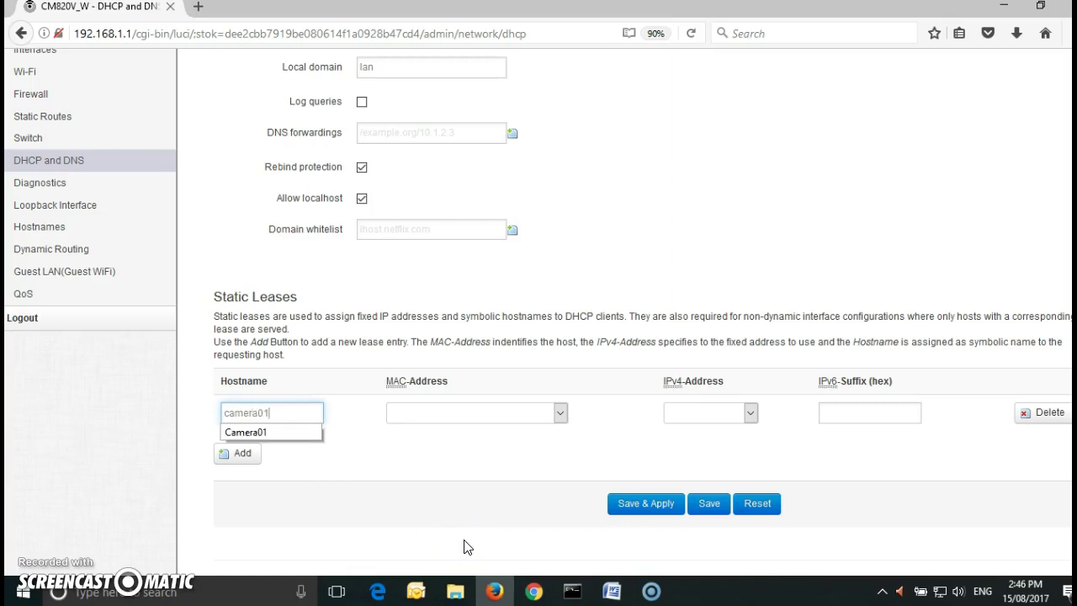
key("Tab")
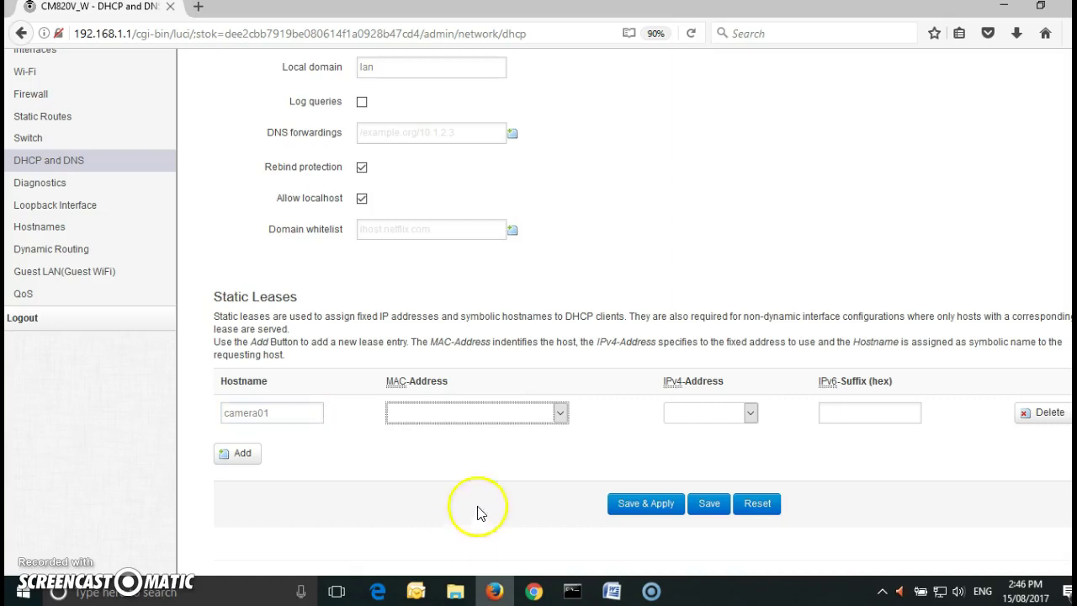
left_click(560, 414)
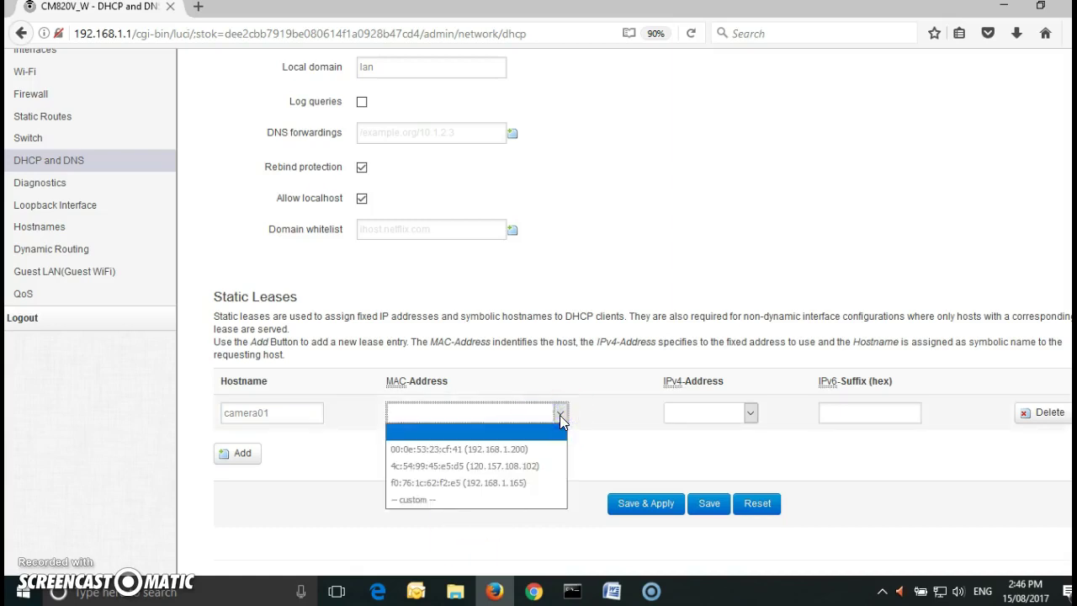
left_click(543, 449)
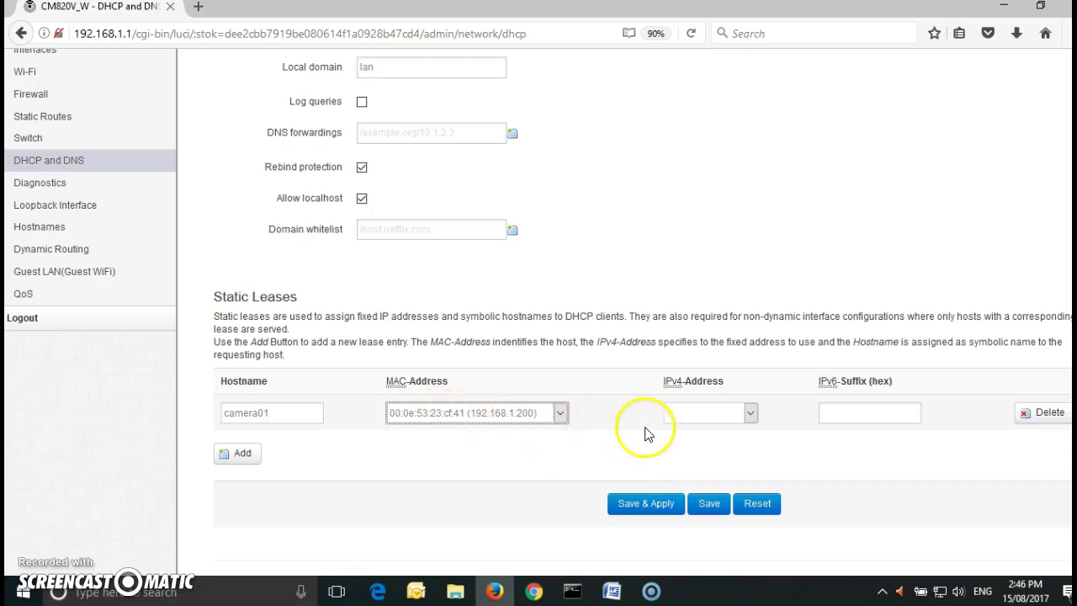
left_click(748, 418)
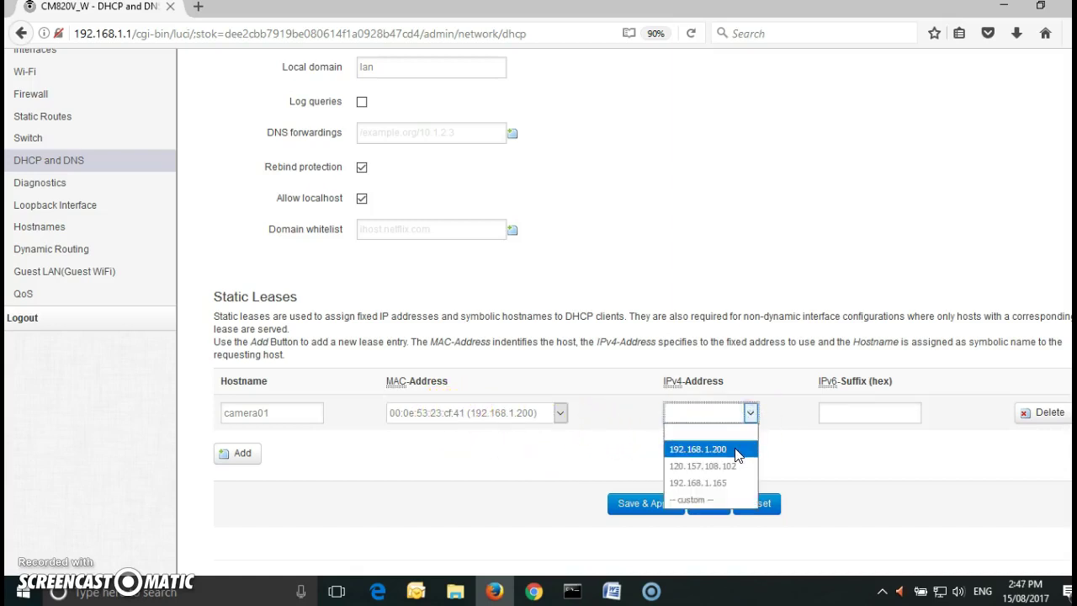
left_click(736, 447)
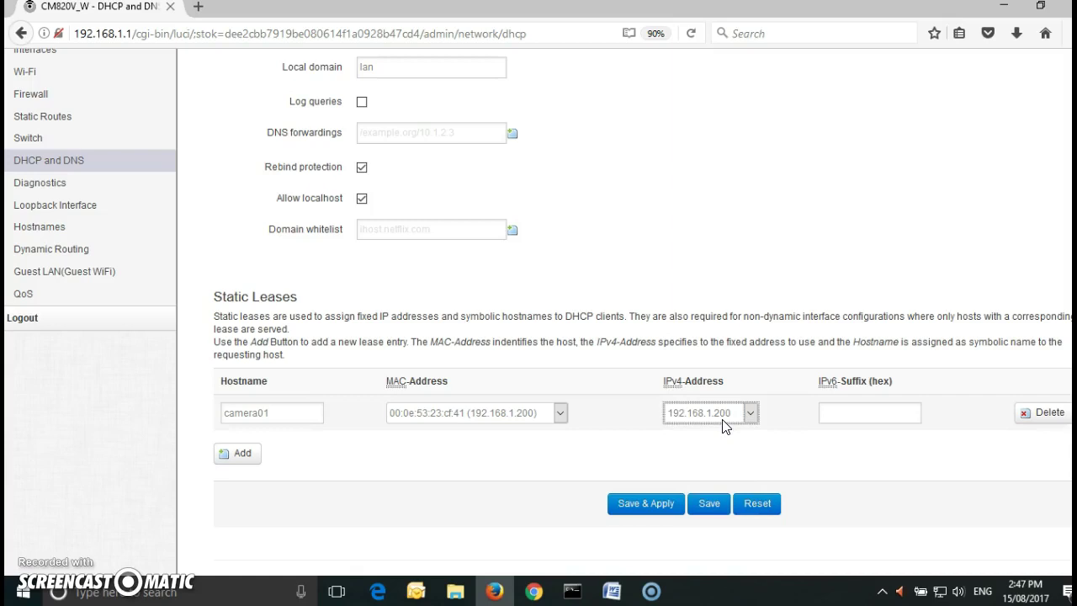
left_click(649, 505)
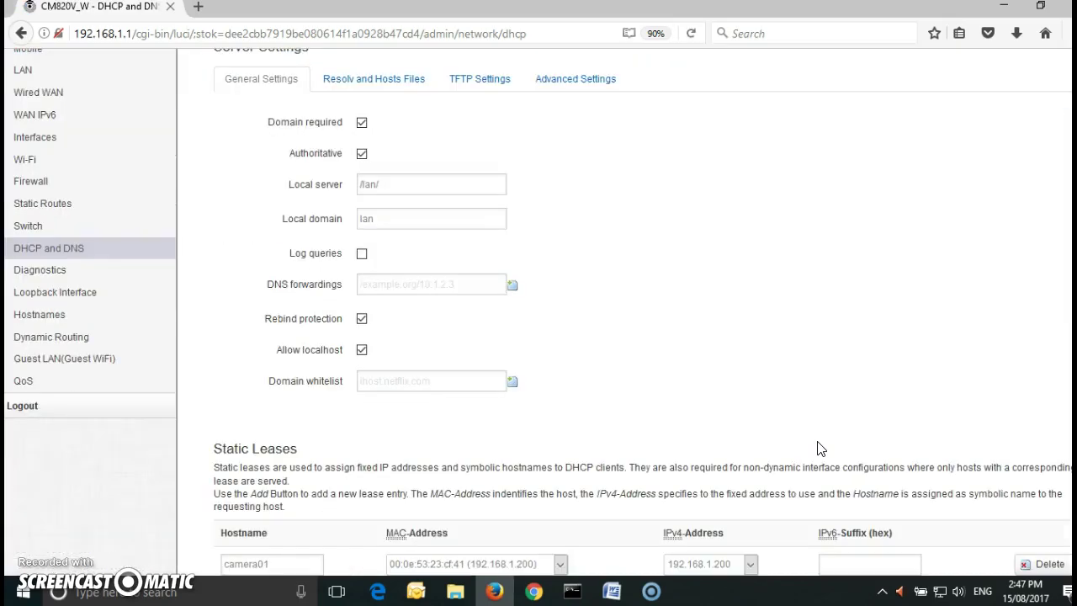
scroll(788, 379, "down", 2)
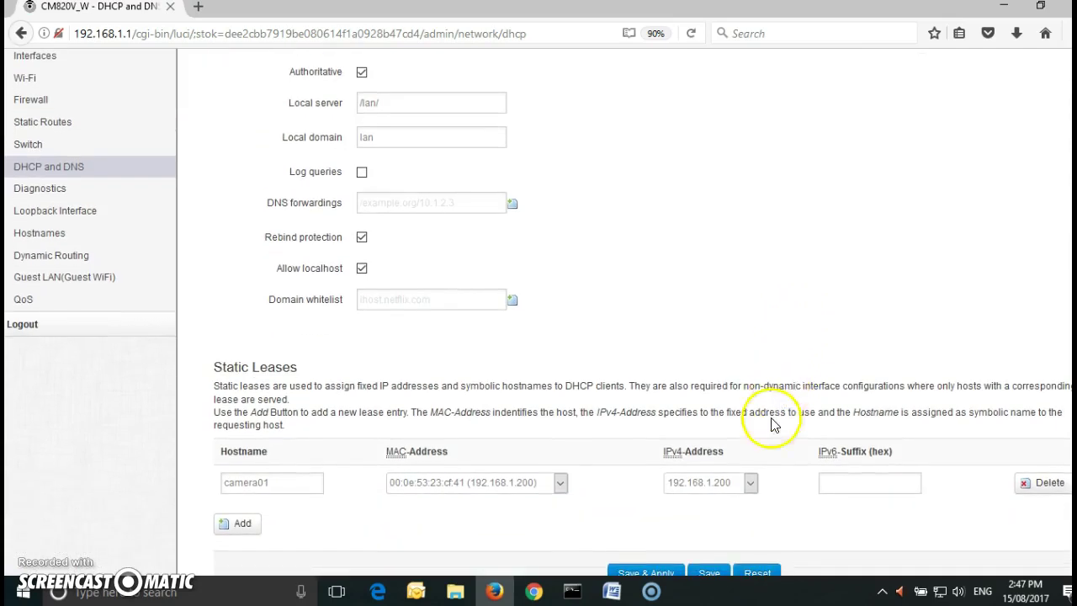
scroll(707, 483, "down", 1)
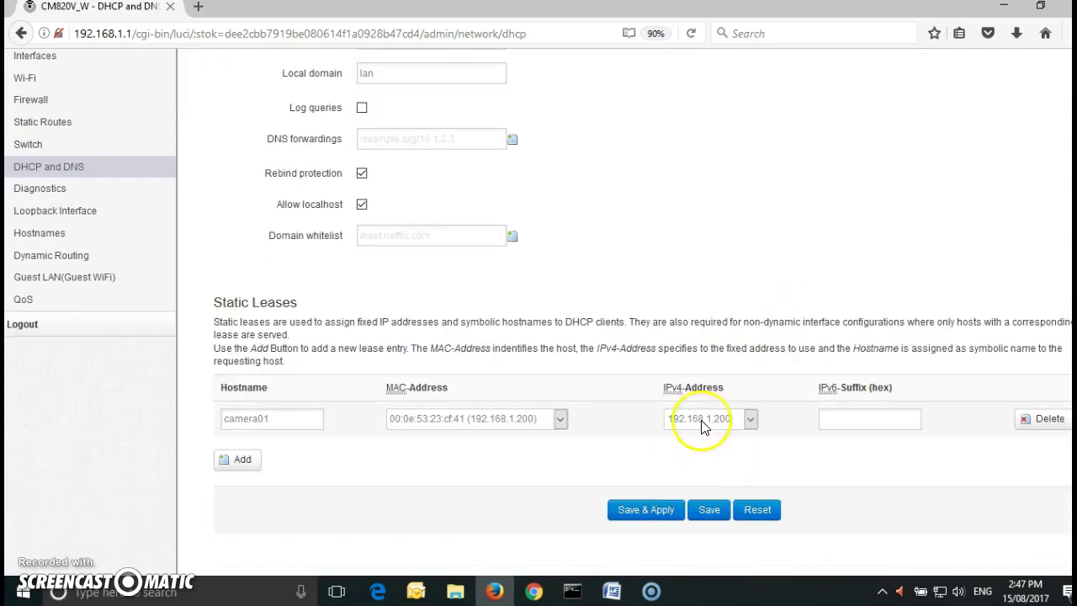
left_click(41, 188)
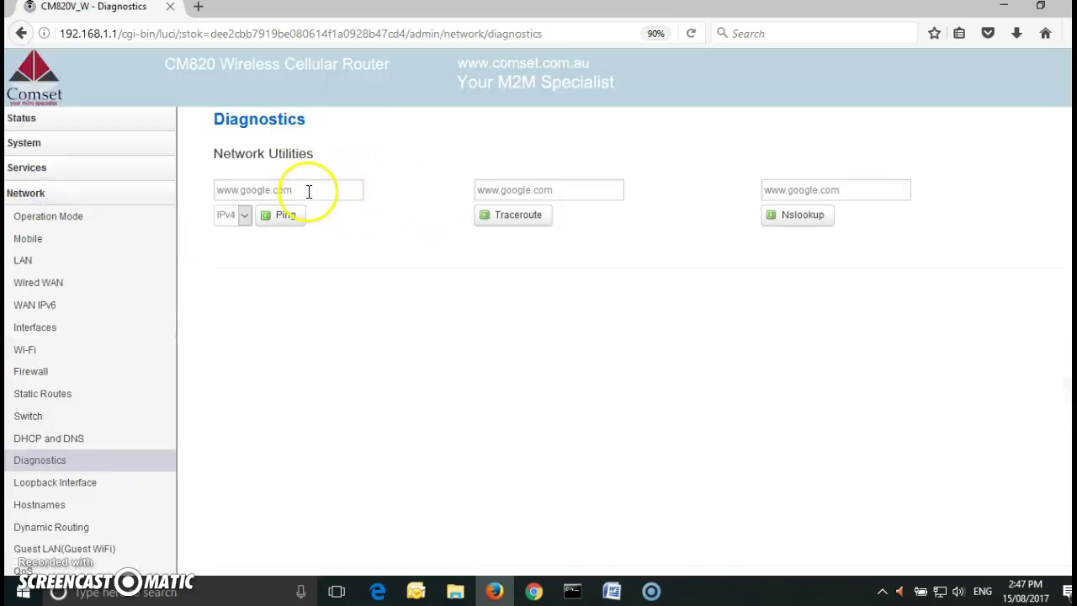
left_click_drag(308, 191, 162, 194)
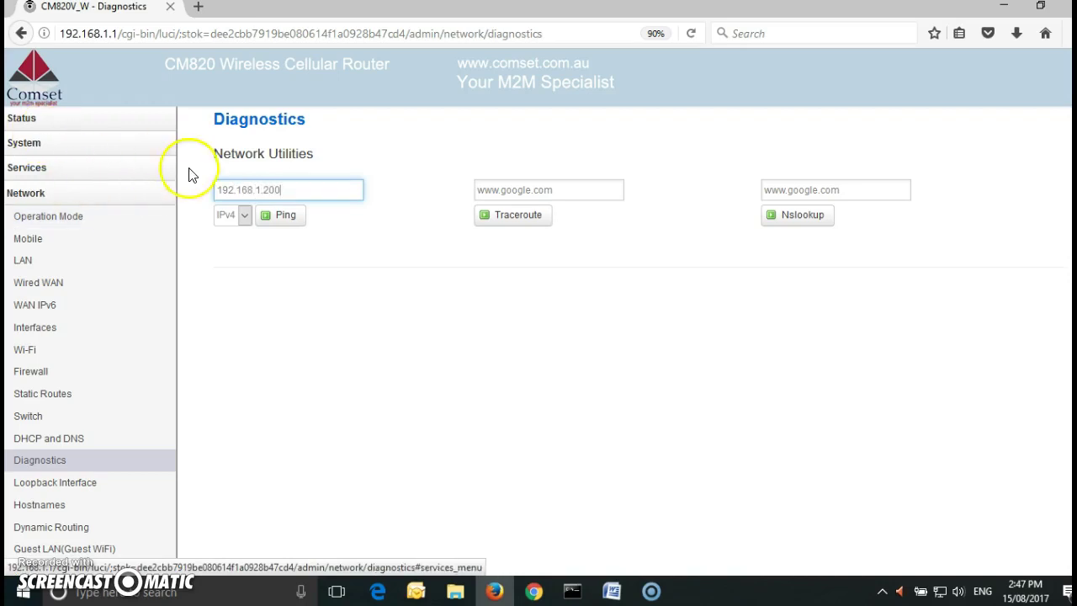
left_click(280, 215)
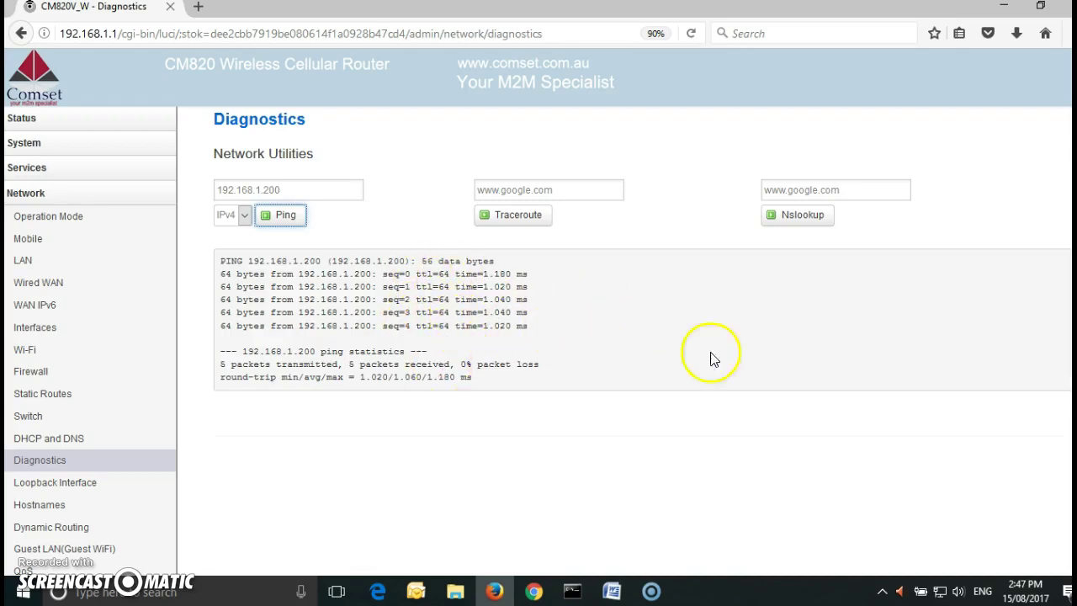
Review the Word port forwarding notes, then return to the router's Diagnostics page showing 5/5 ping replies.
left_click(612, 592)
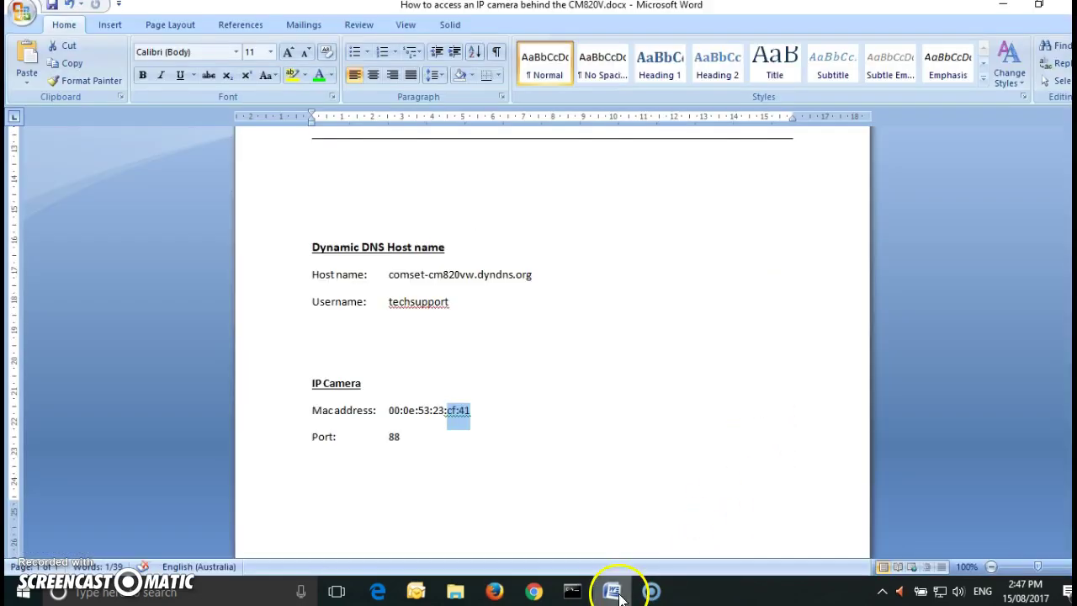
scroll(685, 329, "up", 7)
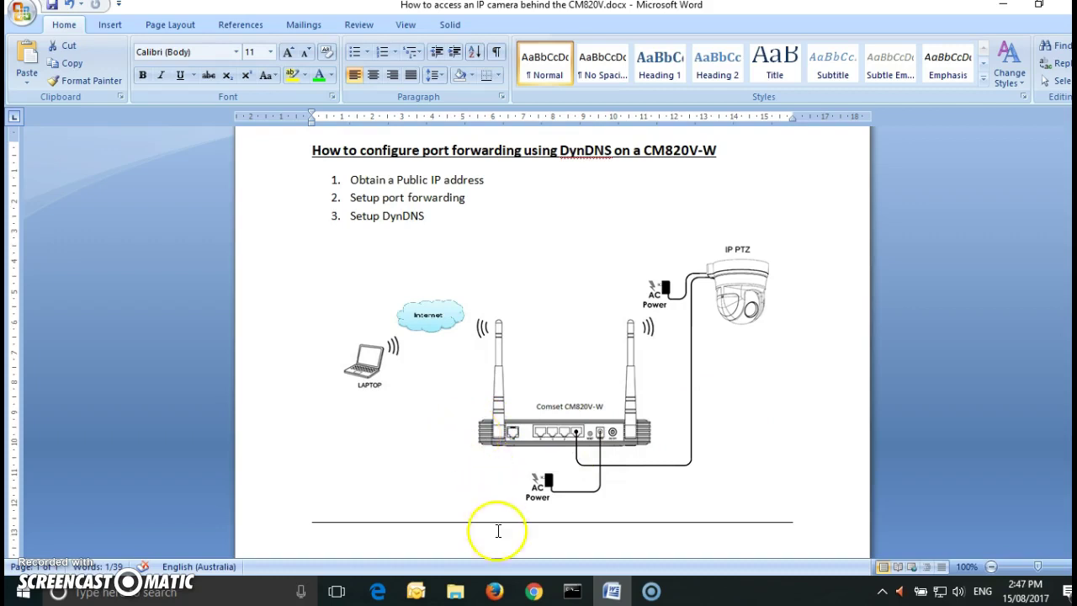
left_click(494, 591)
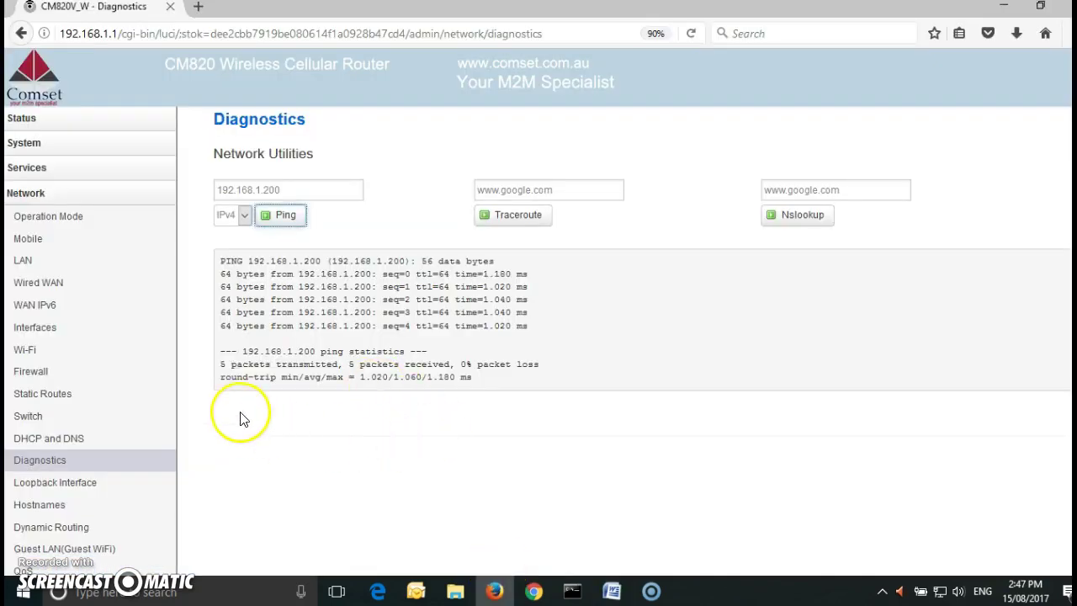
Add a port forward rule named camera01 under Network > Firewall > Port Forwards.
left_click(39, 378)
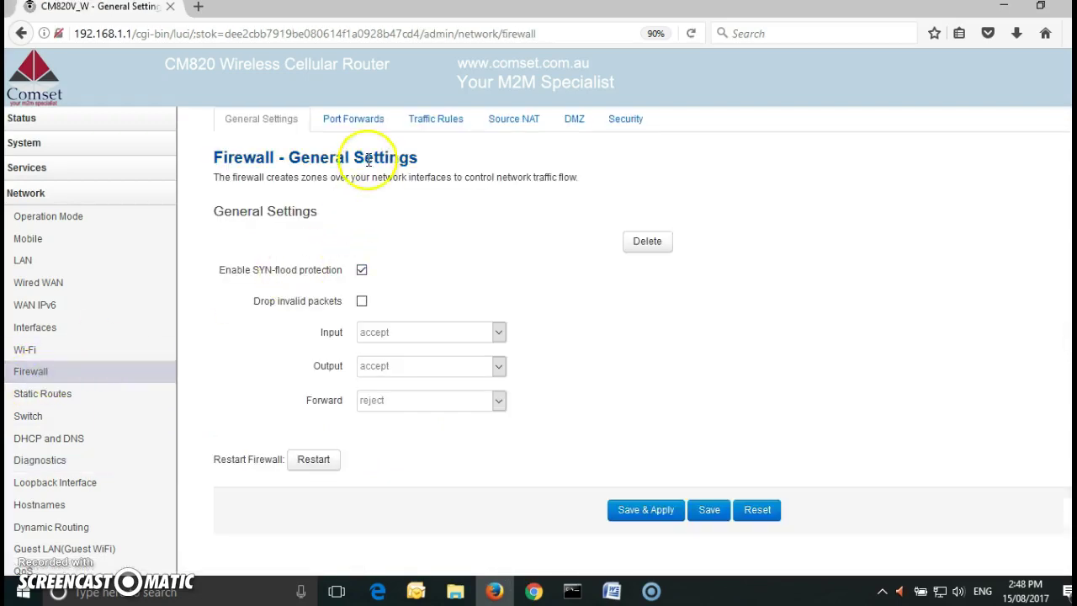
left_click(362, 122)
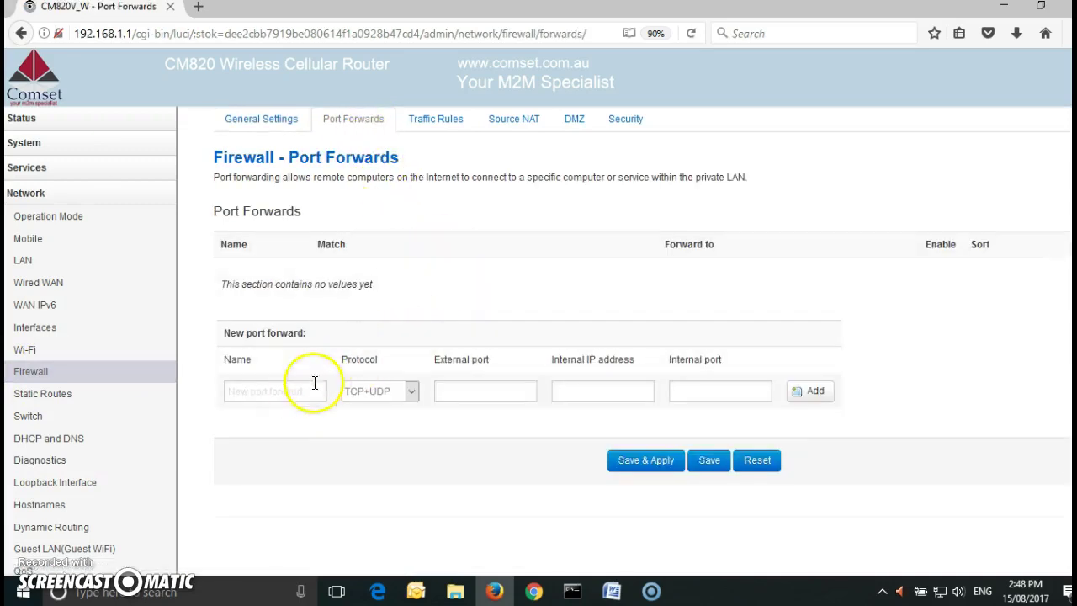
left_click(306, 389)
type("ca")
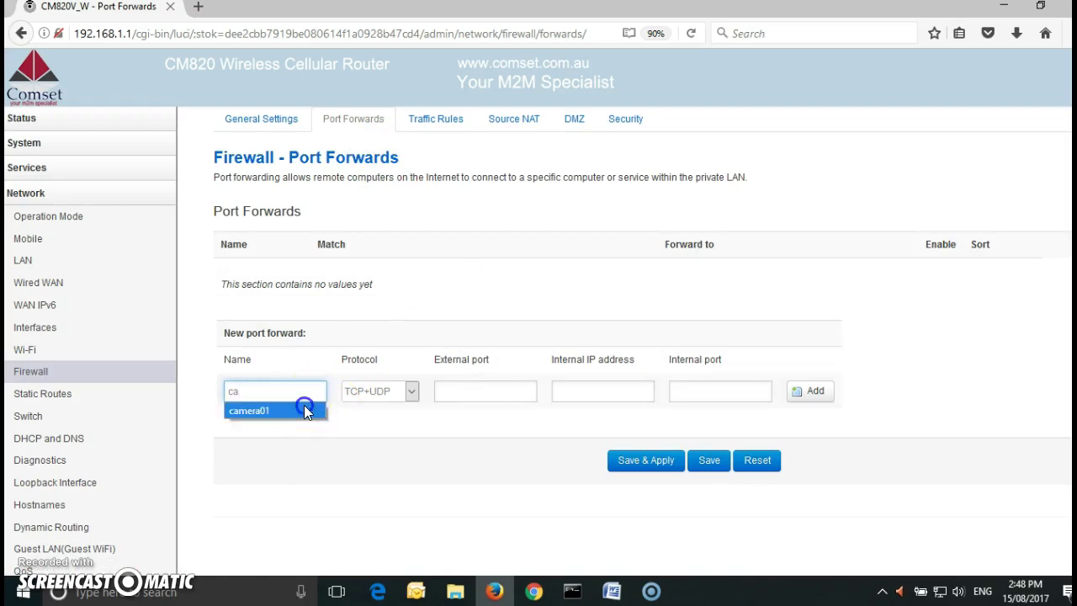
left_click(304, 410)
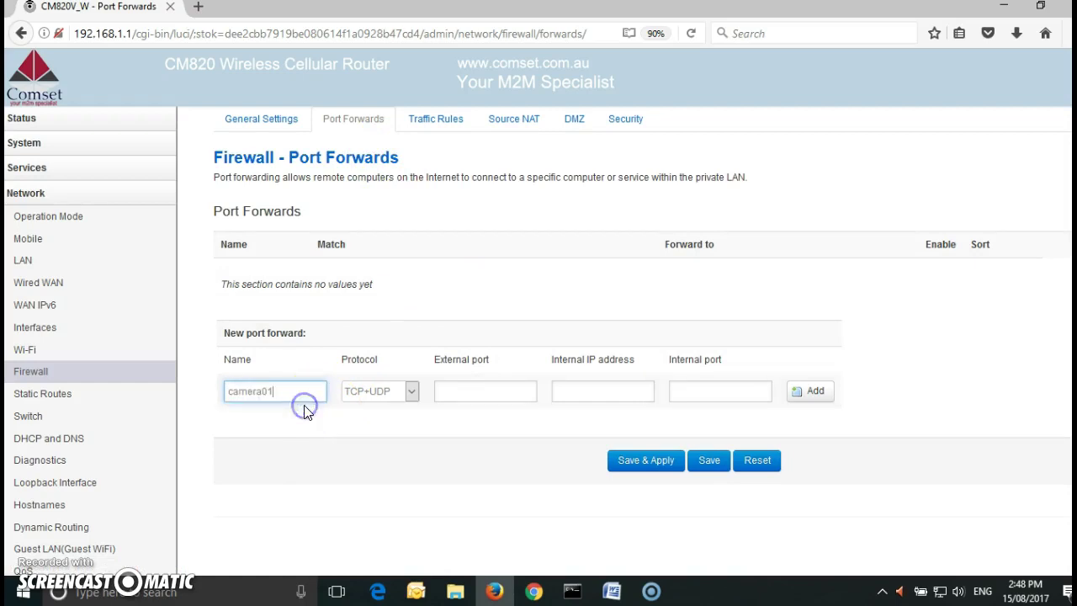
left_click(807, 395)
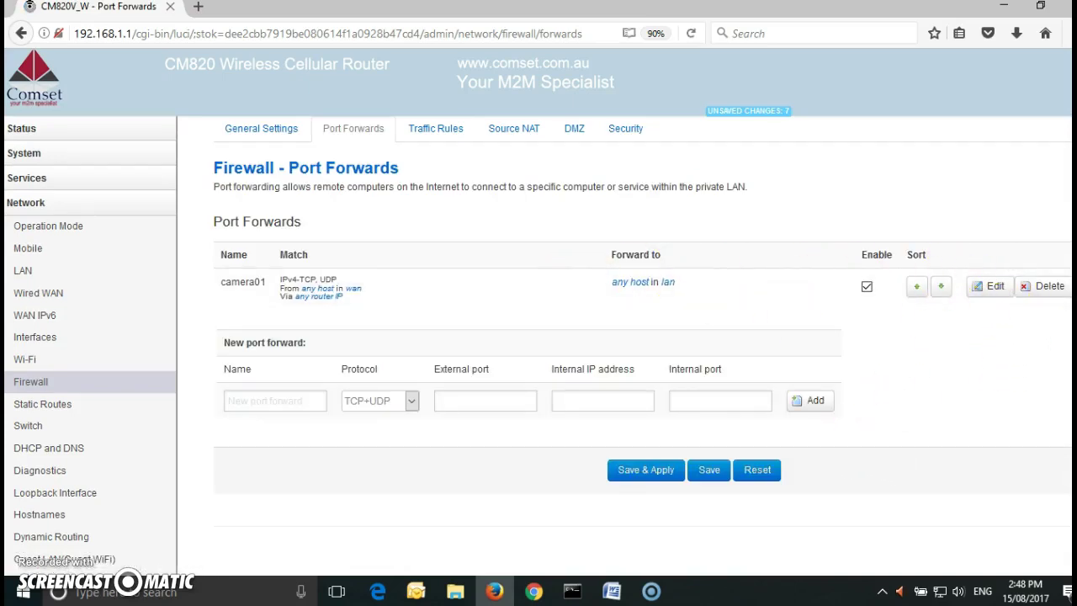
Edit the camera01 rule and set its external port to 88.
left_click(988, 286)
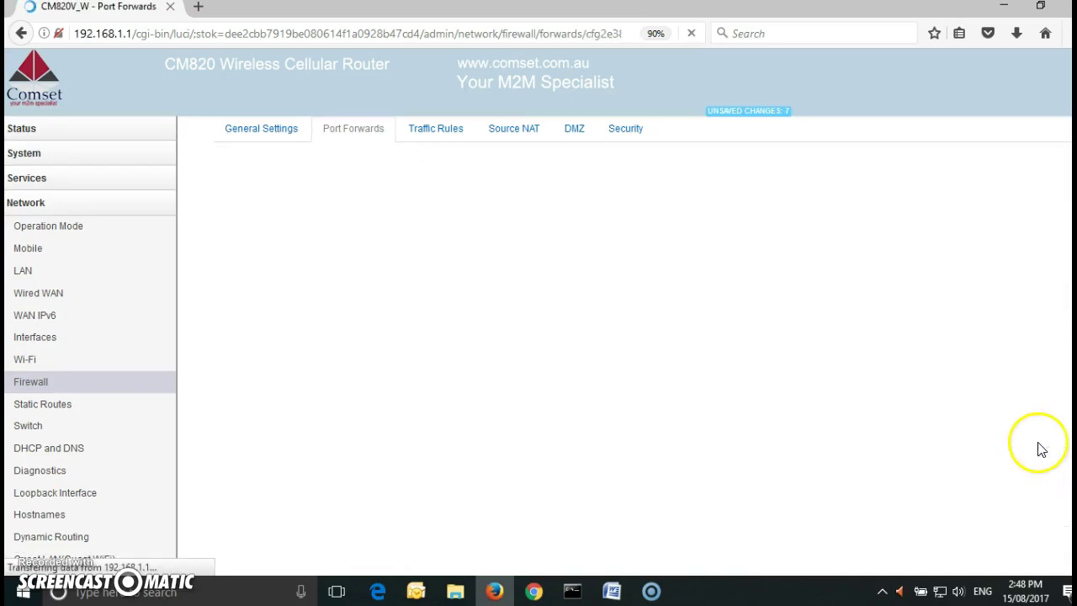
scroll(1043, 442, "down", 3)
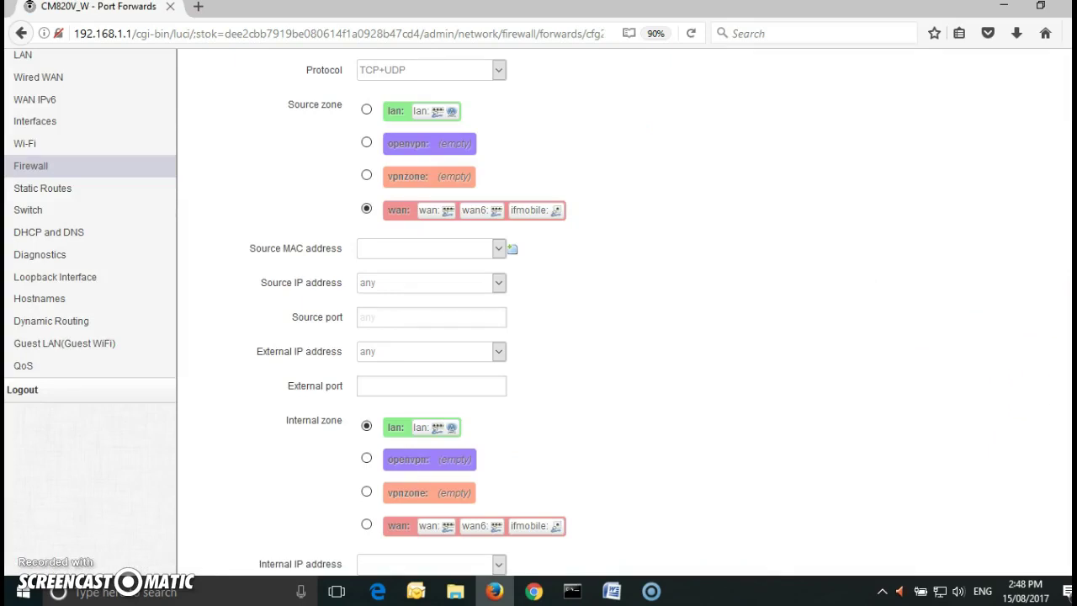
scroll(539, 311, "up", 3)
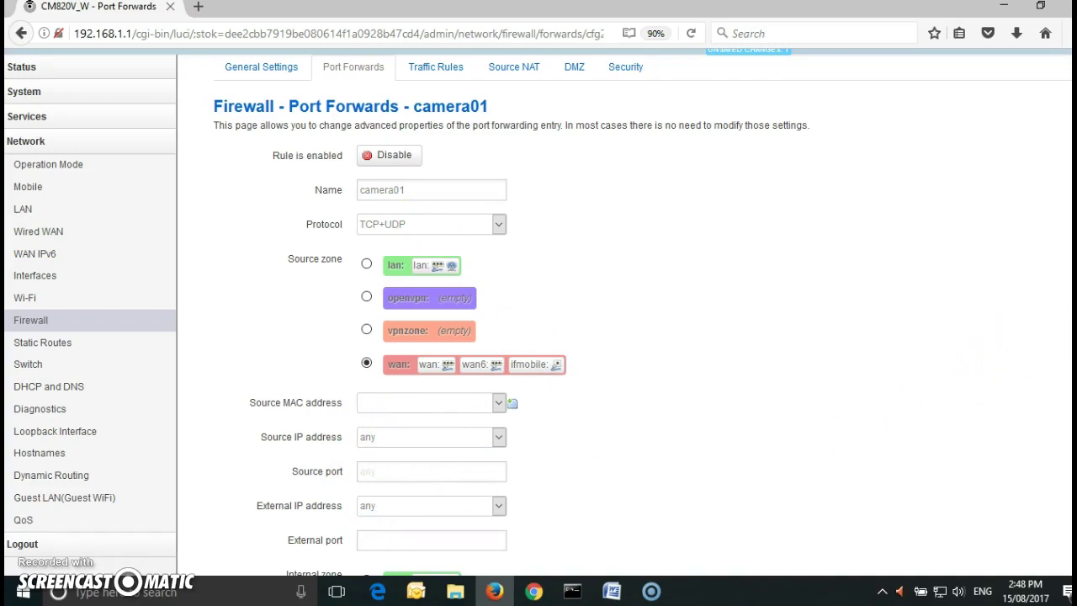
scroll(538, 311, "down", 3)
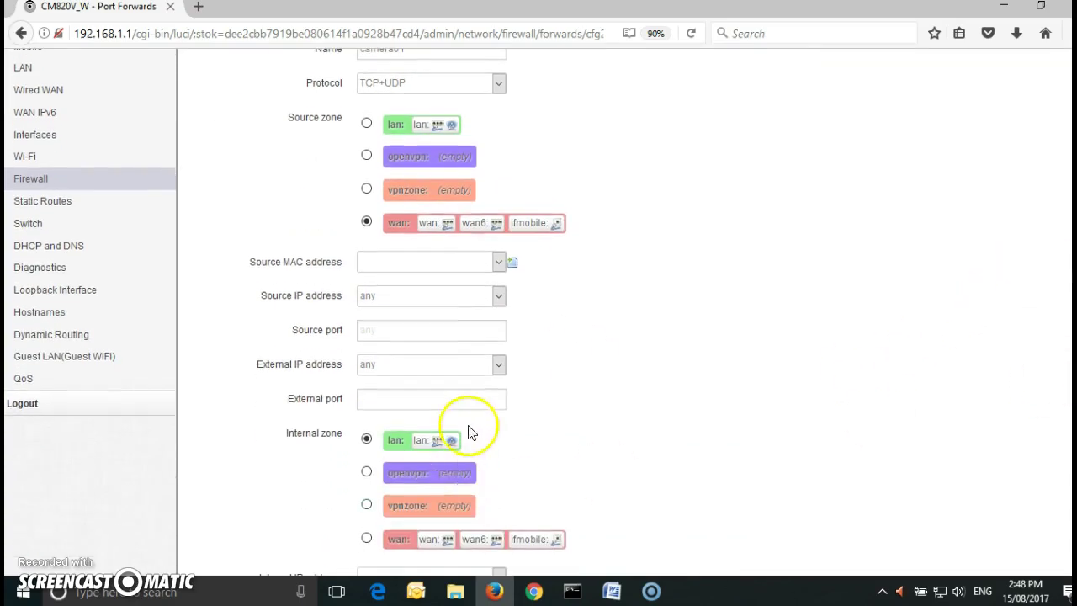
left_click(459, 398)
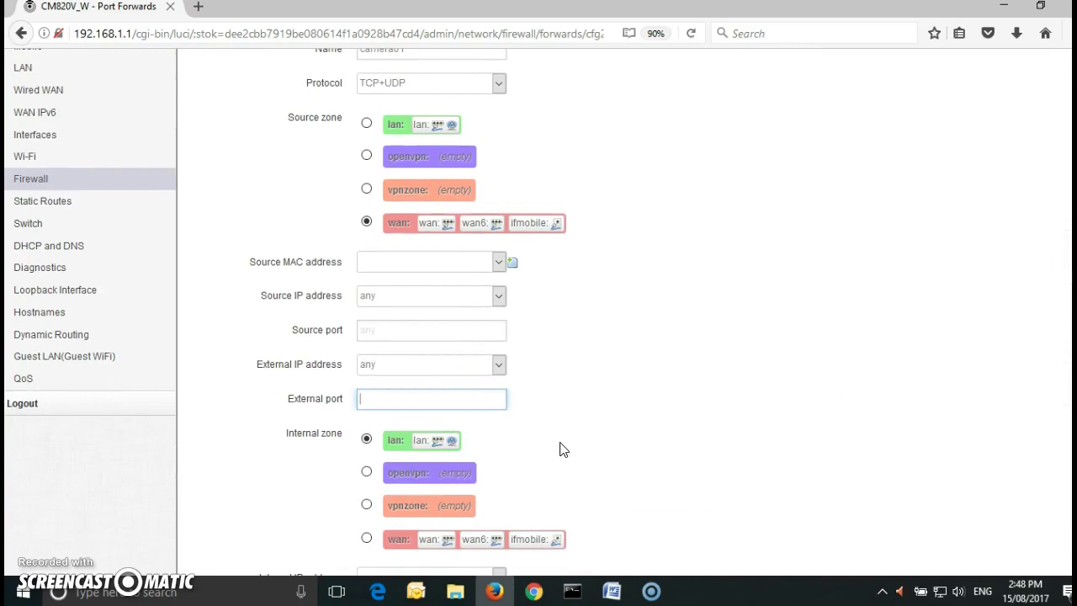
type("88")
left_click(457, 418)
Set camera01's internal IP address to 192.168.1.200 and Save & Apply the rule.
scroll(621, 404, "down", 3)
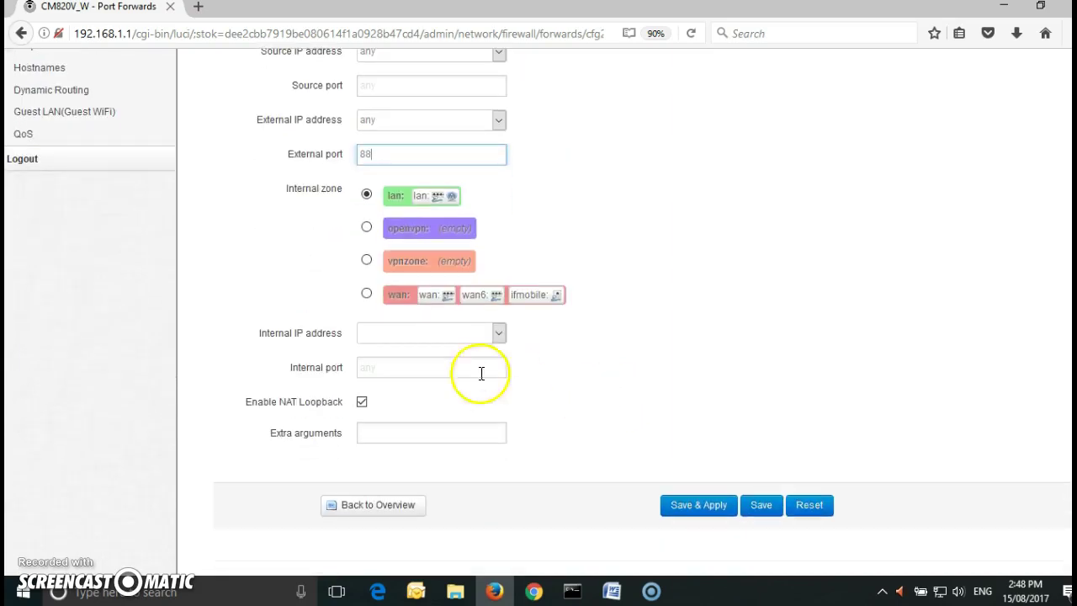
left_click(430, 333)
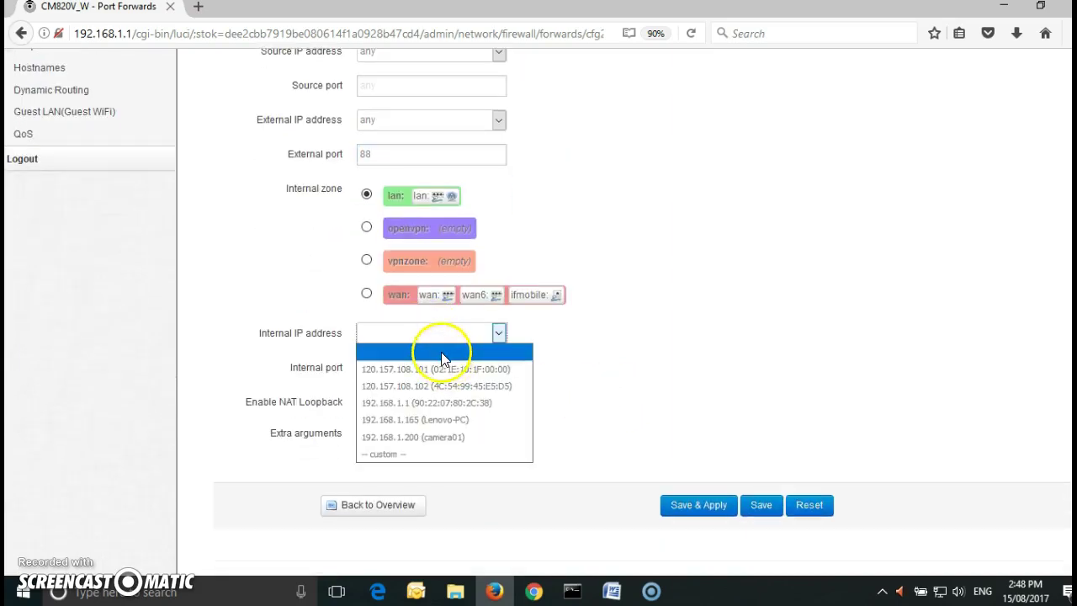
left_click(428, 437)
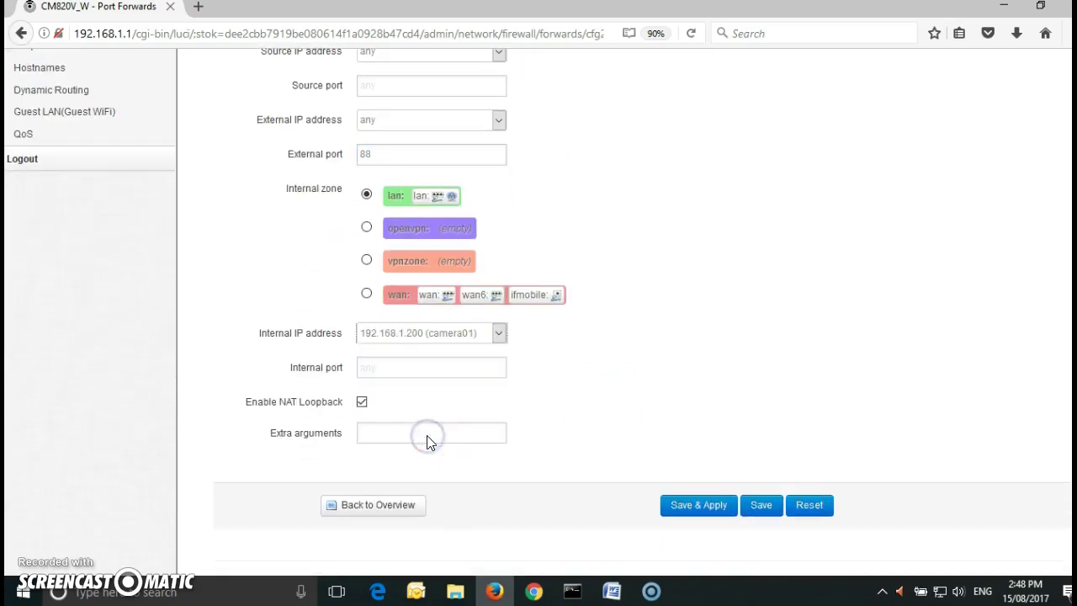
left_click(695, 510)
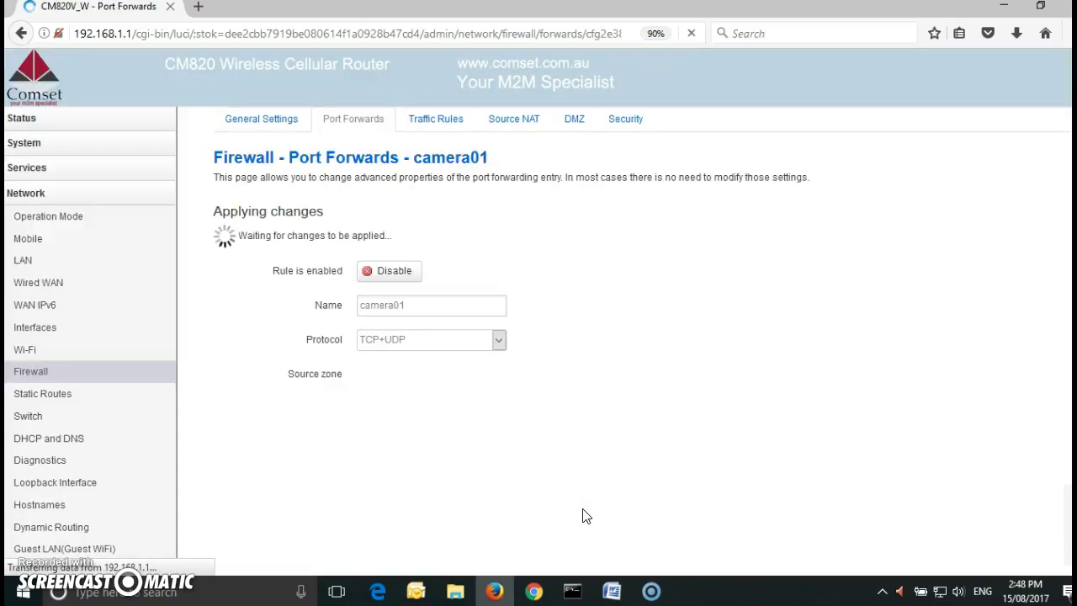
scroll(587, 515, "down", 5)
left_click(697, 377)
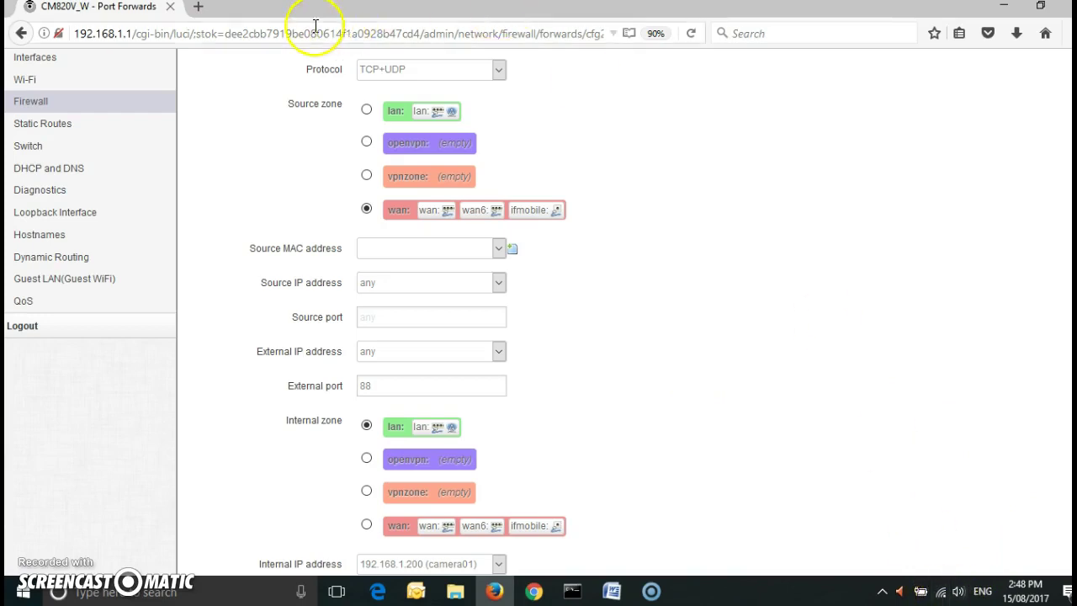
left_click(198, 6)
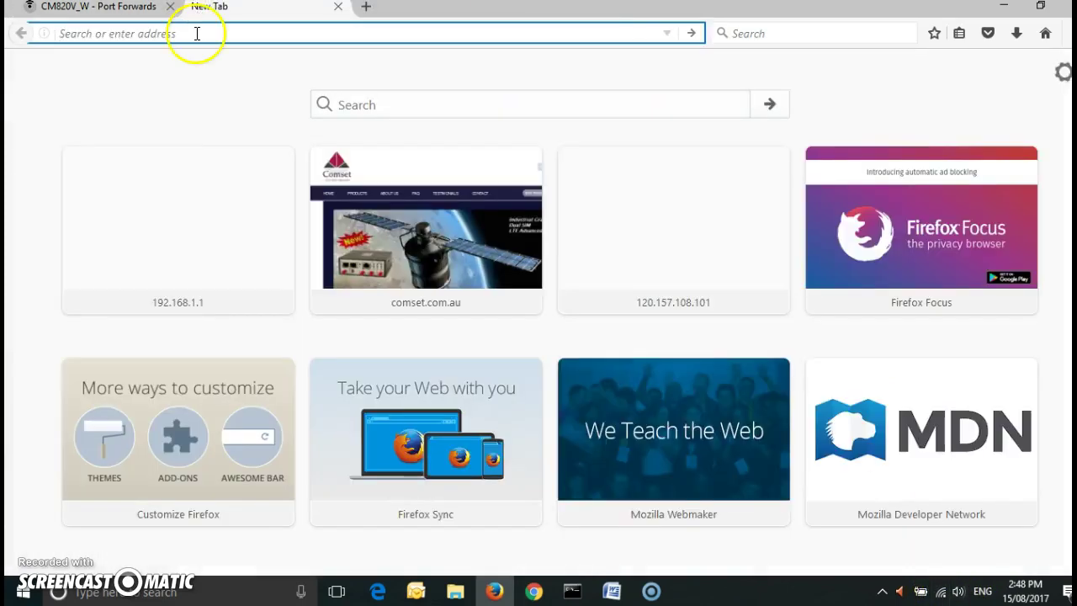
right_click(196, 34)
left_click(233, 102)
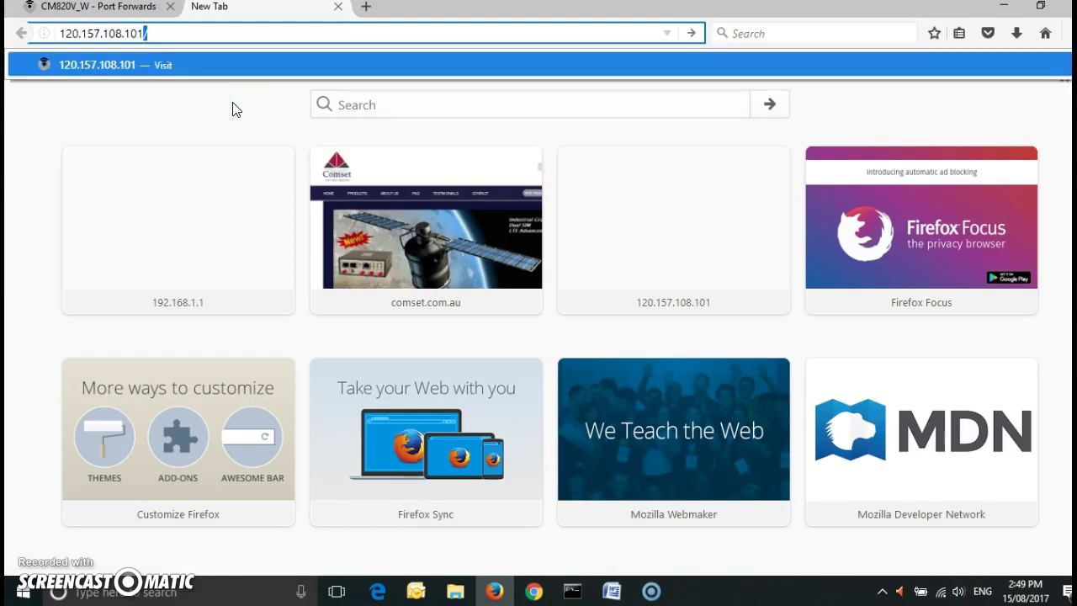
type(":88")
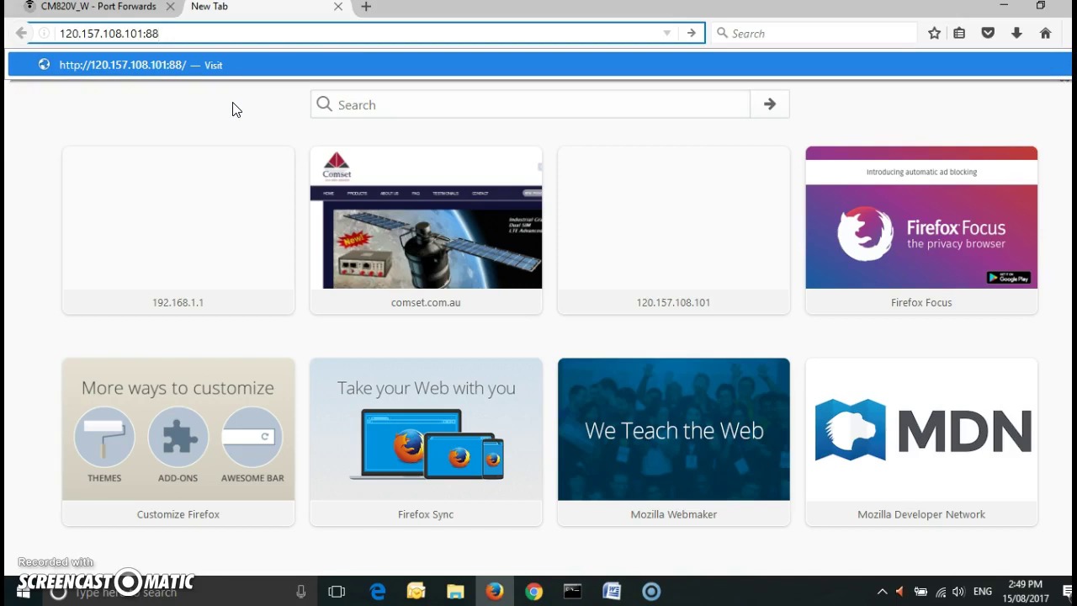
key("Return")
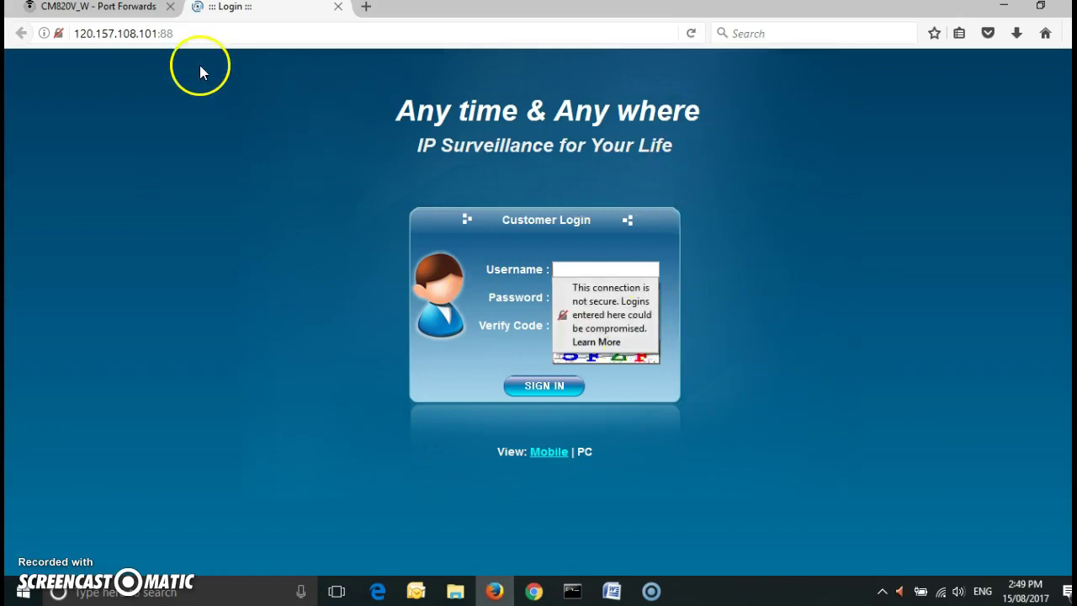
Show the router's Status Overview with Mobile 1 up on Telstra LTE at 120.157.108.101.
left_click(133, 8)
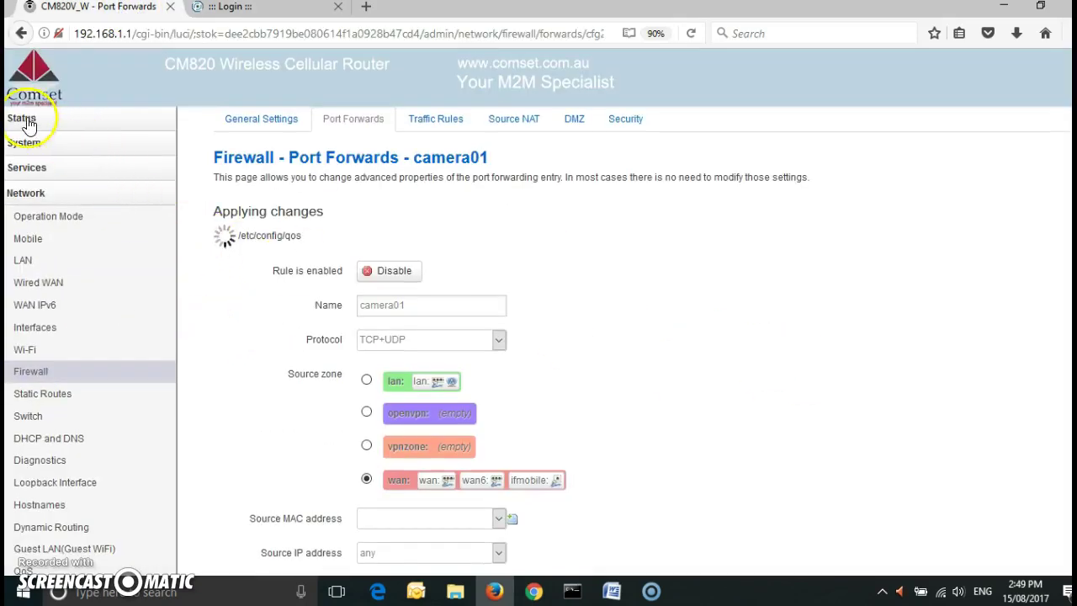
left_click(22, 118)
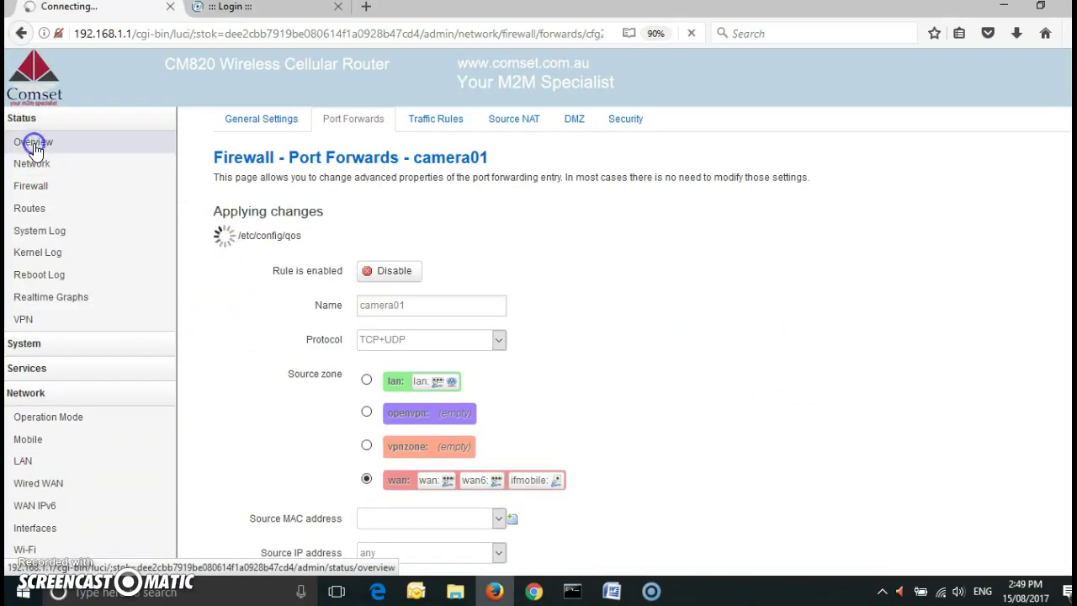
left_click(33, 149)
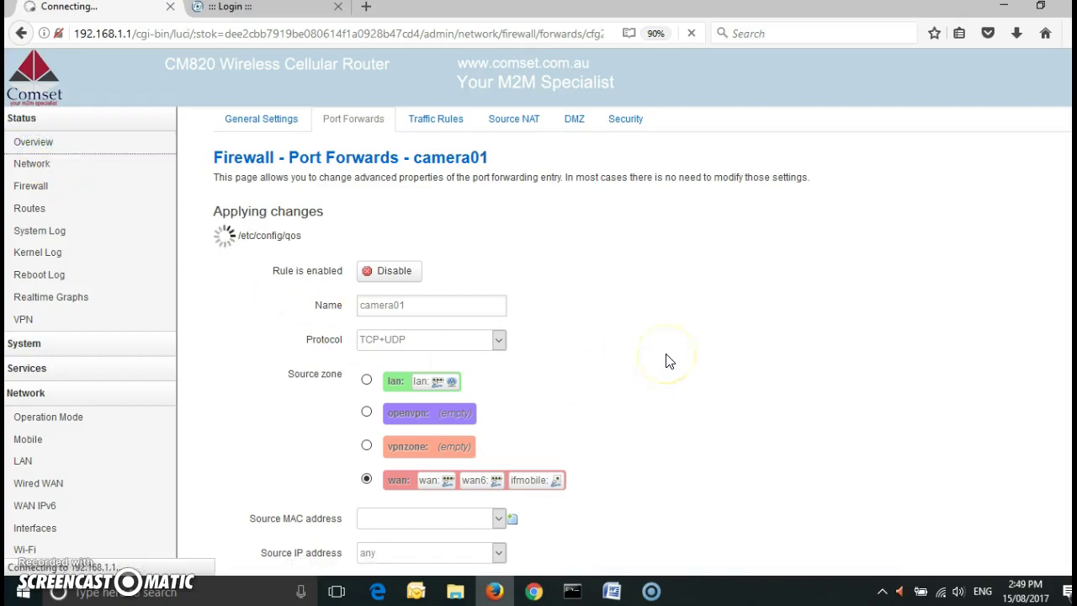
left_click(714, 372)
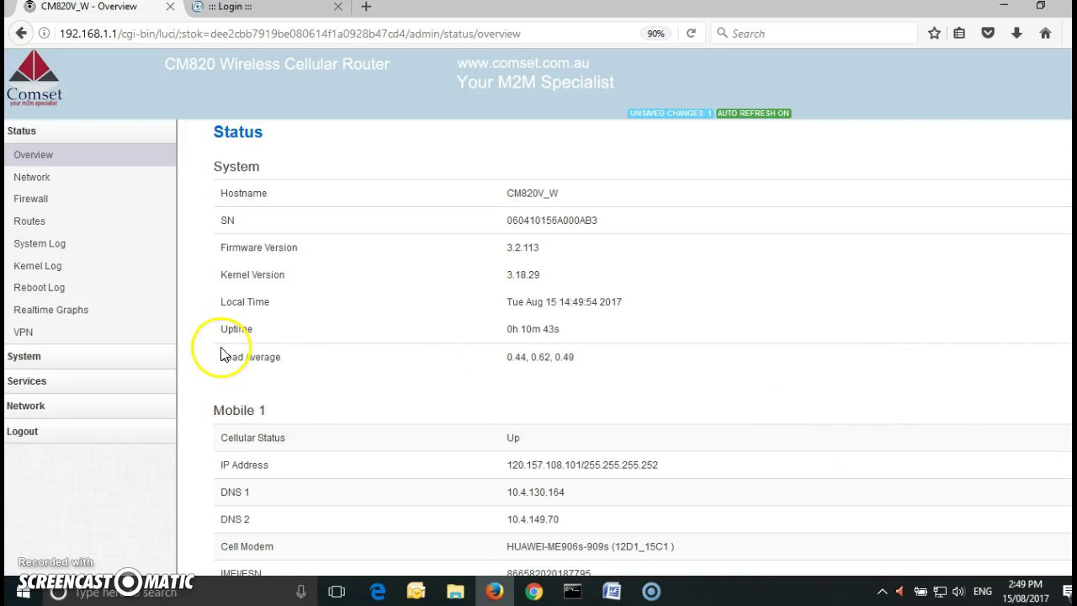
mouse_move(32, 381)
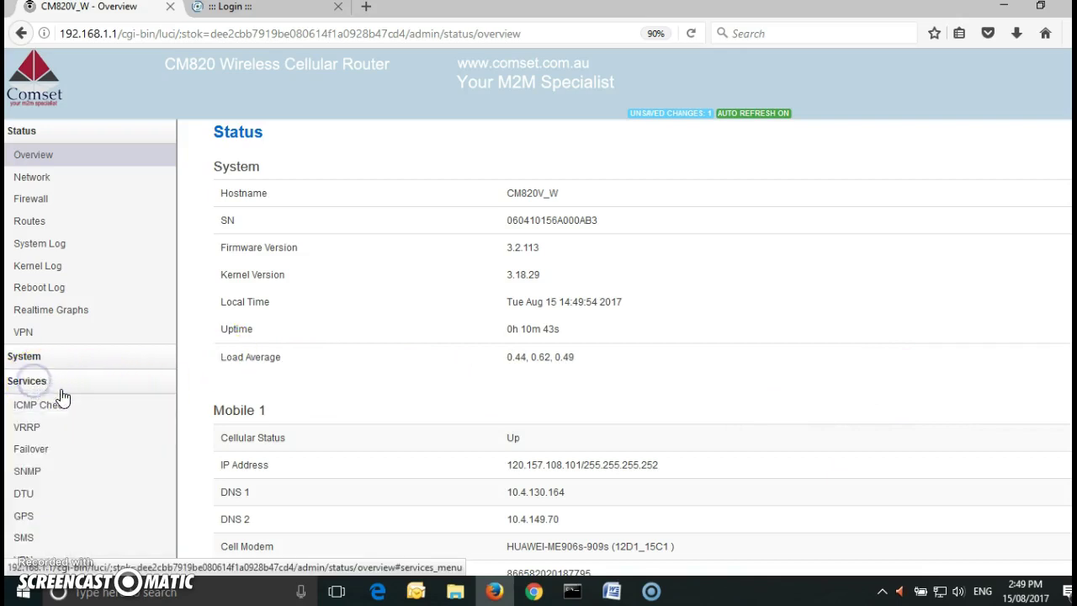
scroll(65, 488, "down", 2)
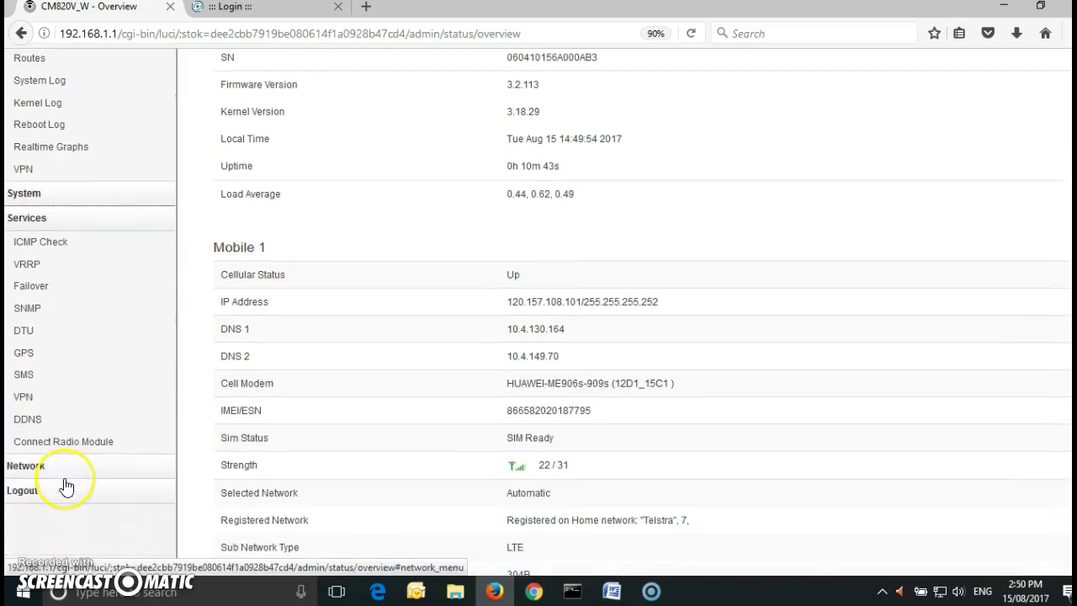
Create a new Dynamic DNS configuration named camera01.
left_click(36, 420)
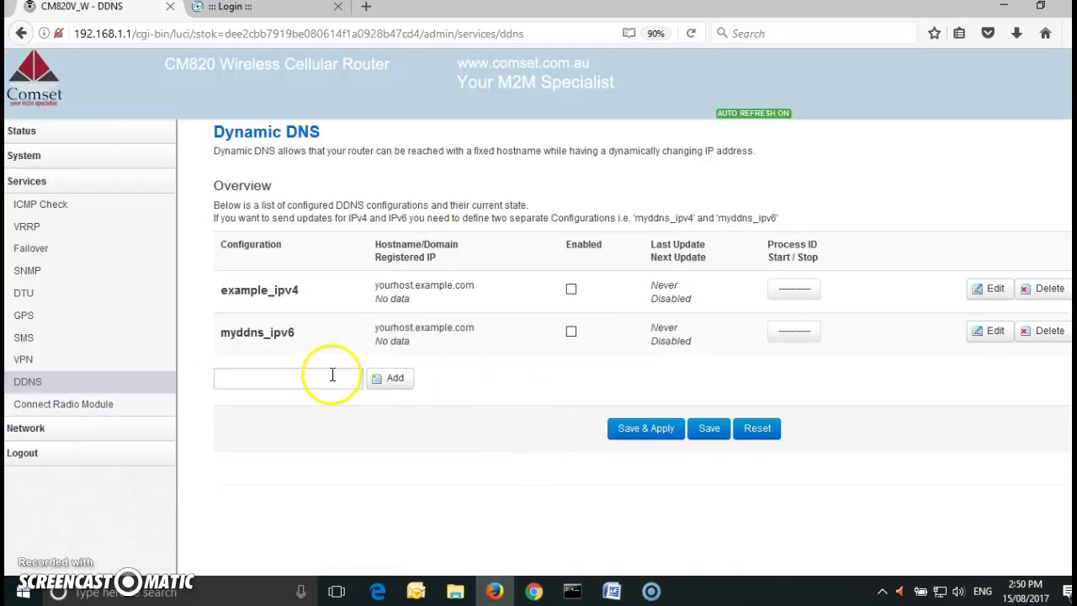
left_click(332, 375)
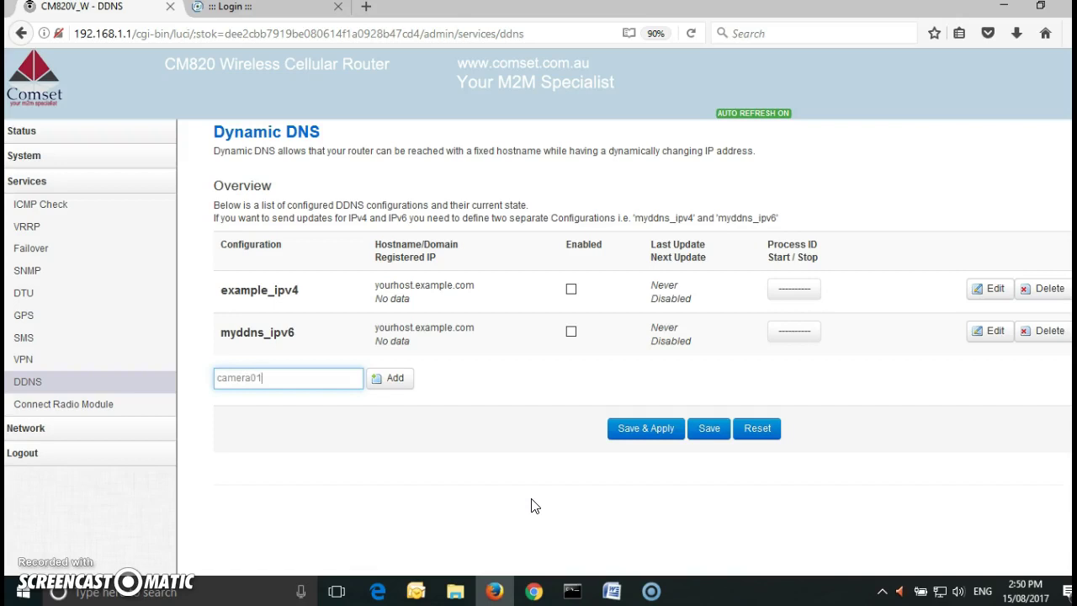
left_click(394, 380)
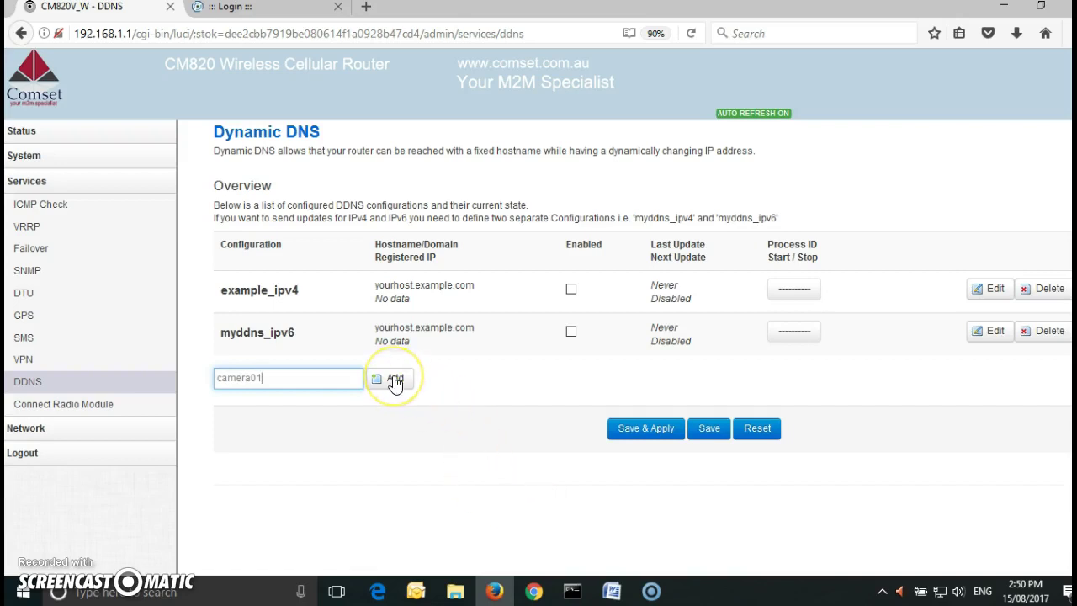
left_click(395, 380)
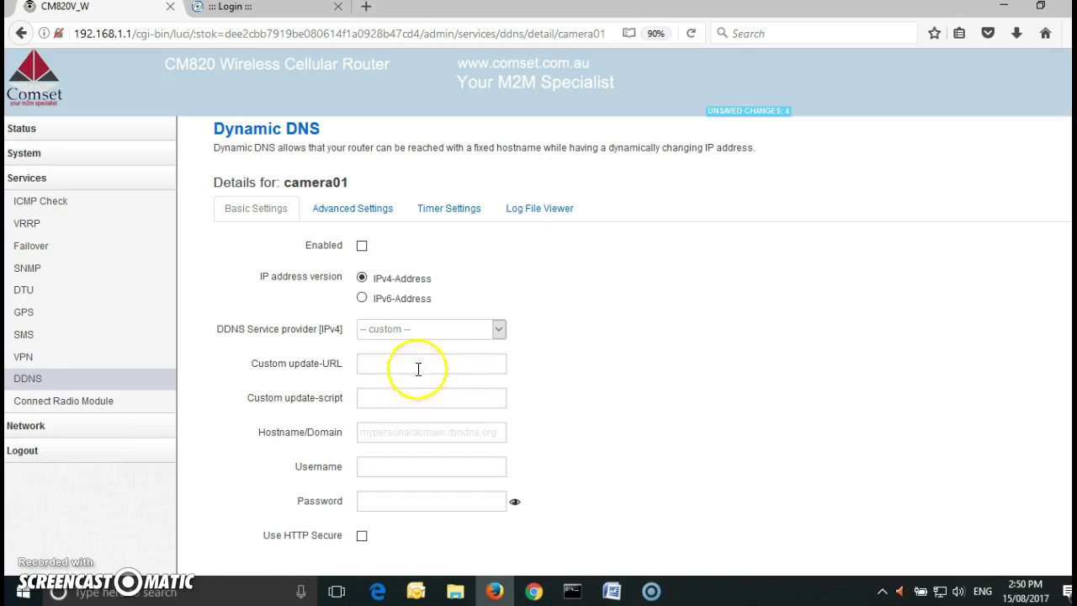
Enable the camera01 entry and select dyndns.org as its DDNS service provider.
left_click(362, 245)
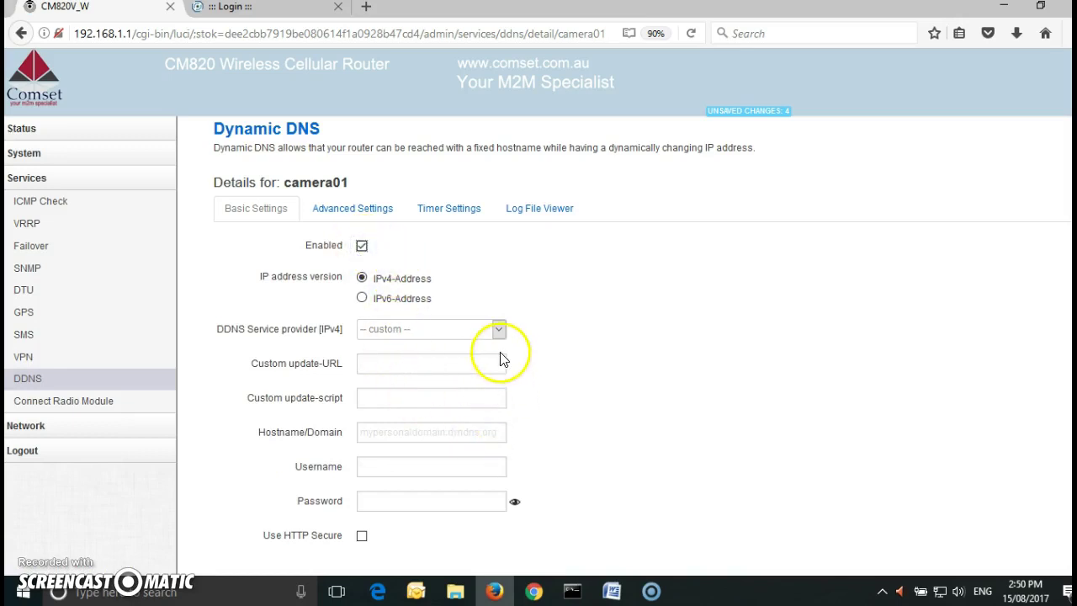
left_click(499, 329)
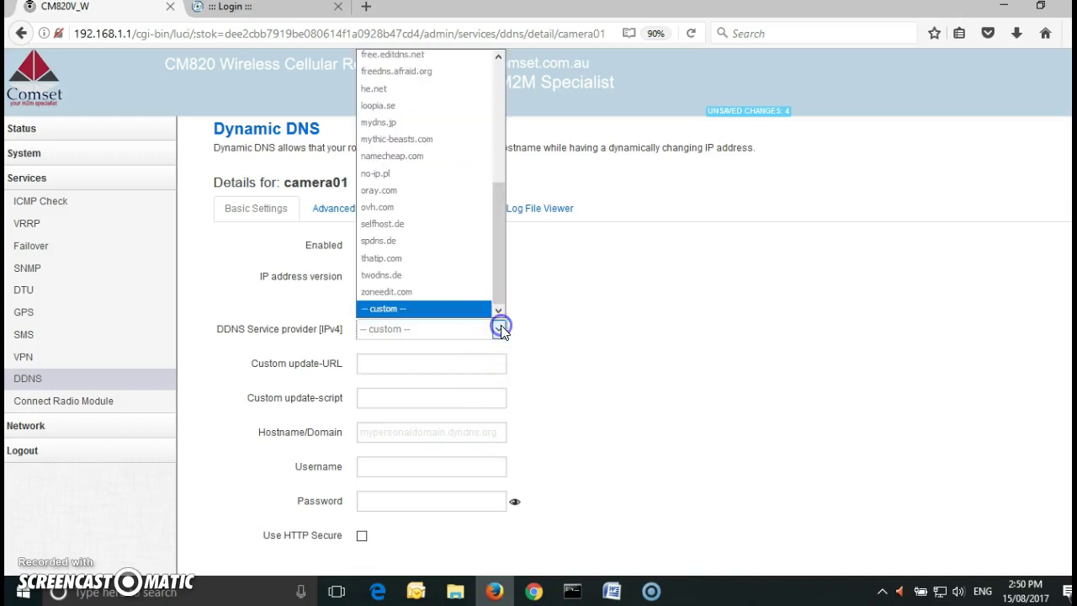
left_click_drag(501, 293, 529, 225)
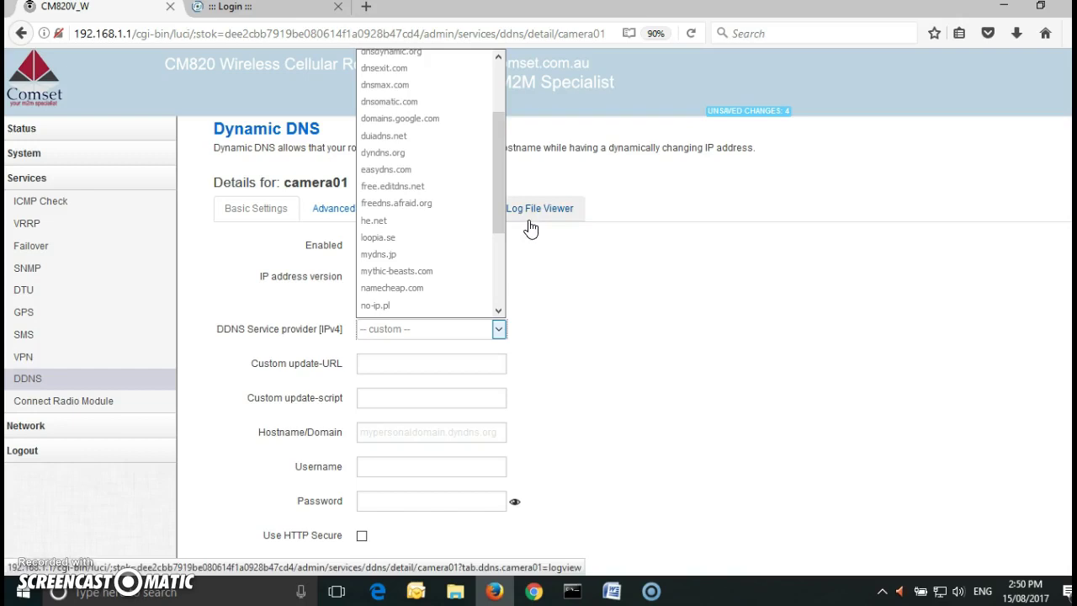
left_click(418, 159)
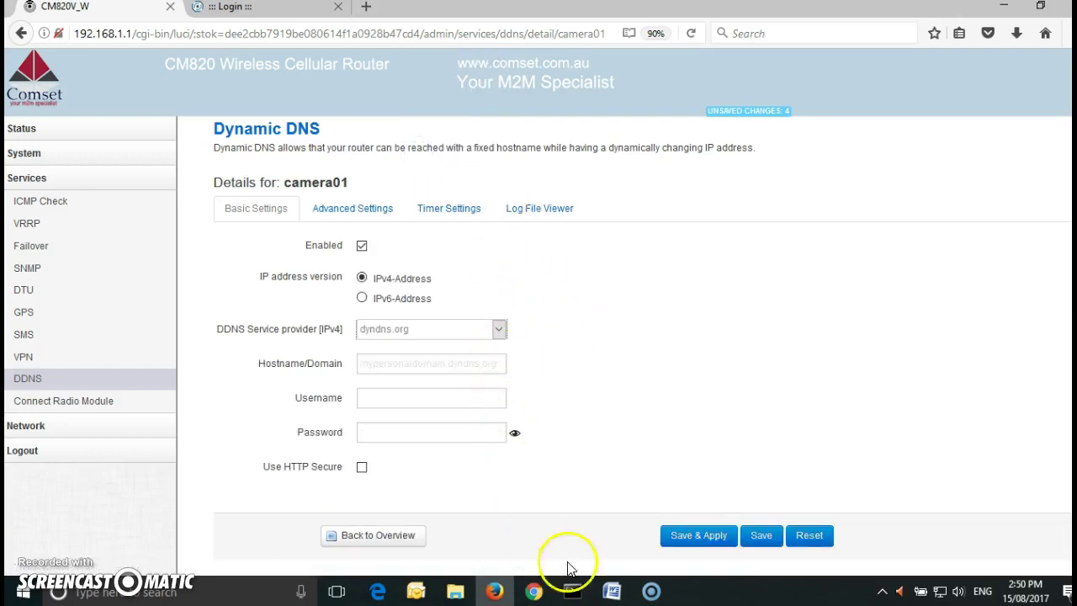
Copy the host name comset-cm820vw.dyndns.org from the Word setup notes.
left_click(611, 588)
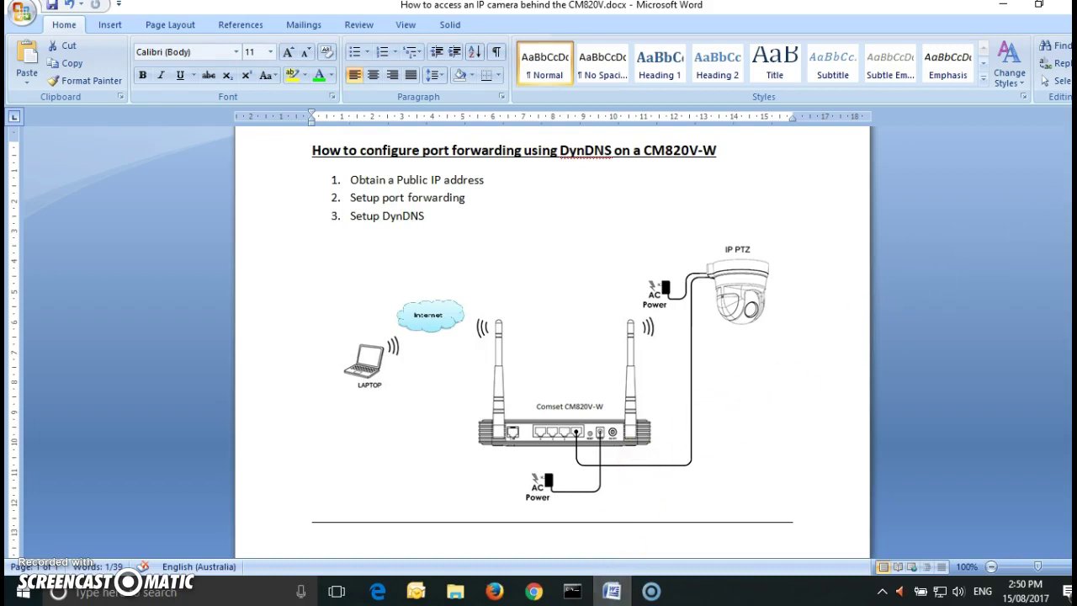
scroll(552, 336, "down", 4)
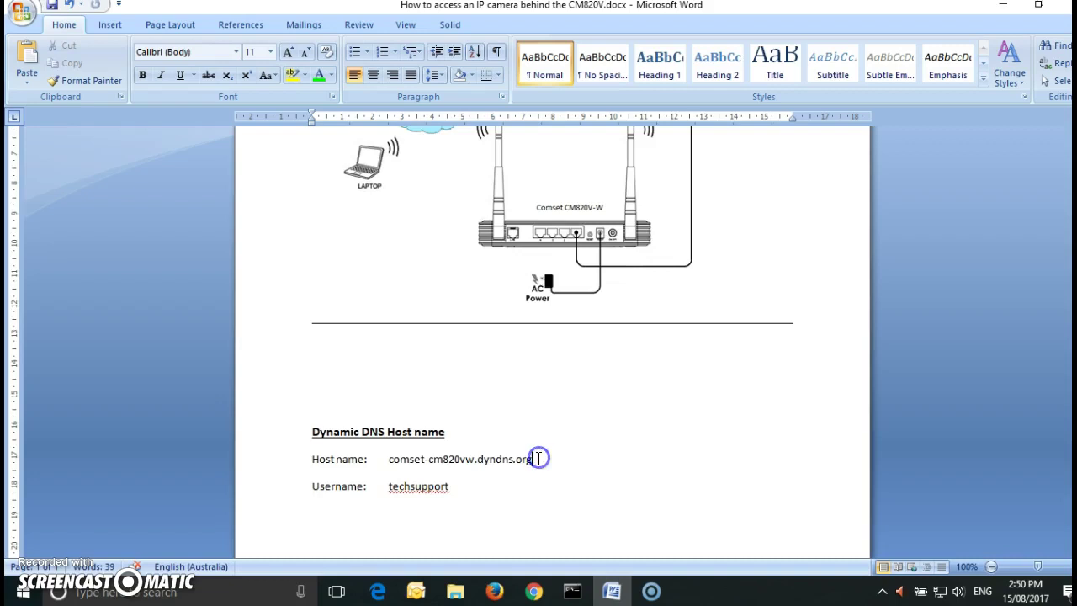
left_click_drag(536, 459, 403, 461)
right_click(401, 461)
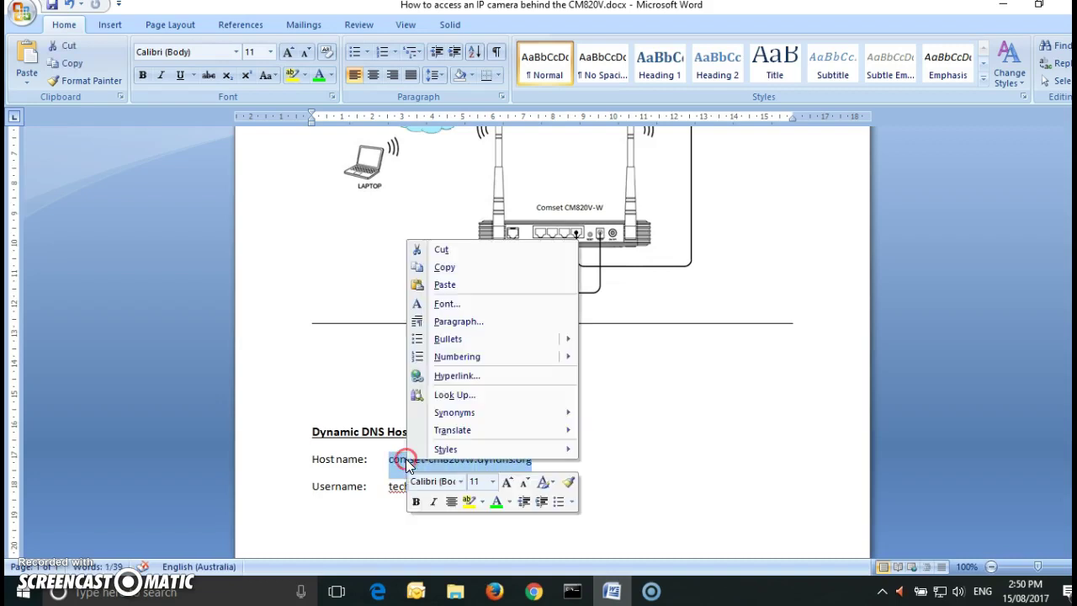
left_click(439, 266)
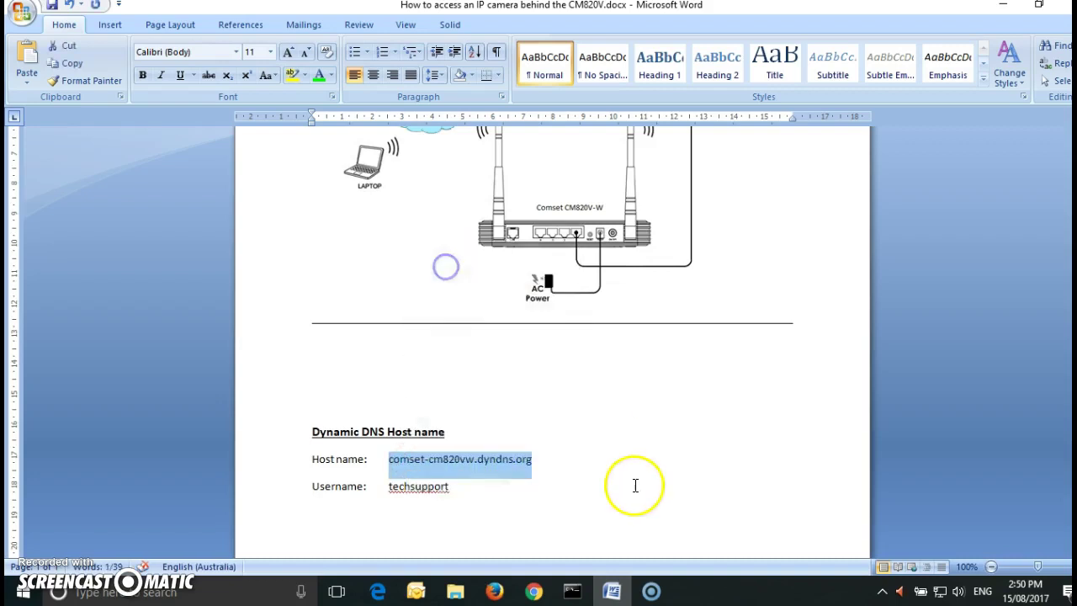
Paste comset-cm820vw.dyndns.org into camera01's Hostname/Domain and enter the DynDNS account username and password.
left_click(494, 592)
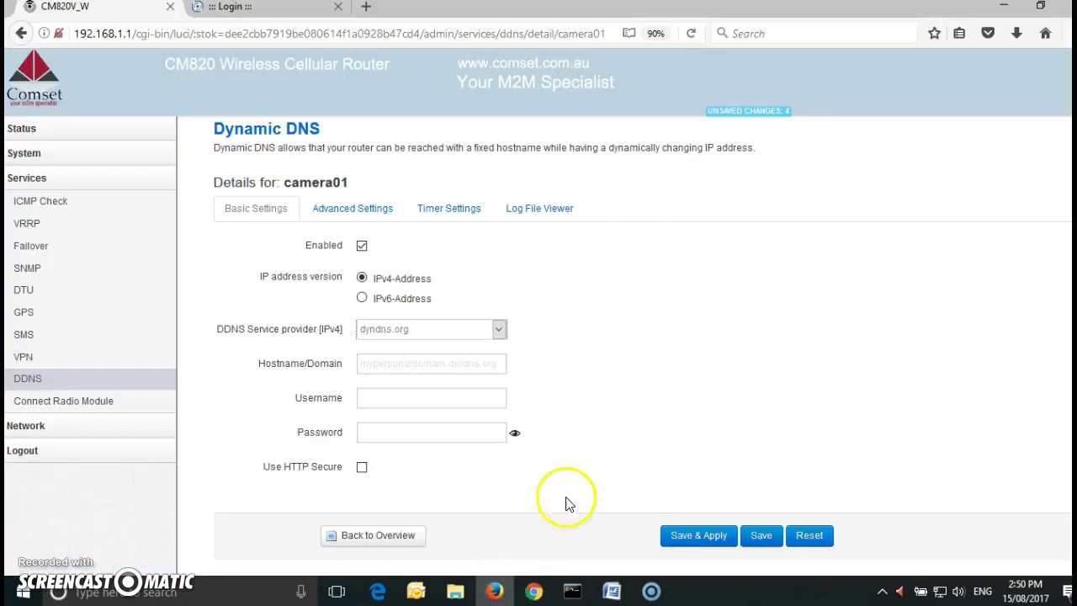
right_click(410, 362)
left_click(445, 430)
left_click(413, 396)
type("techsupport")
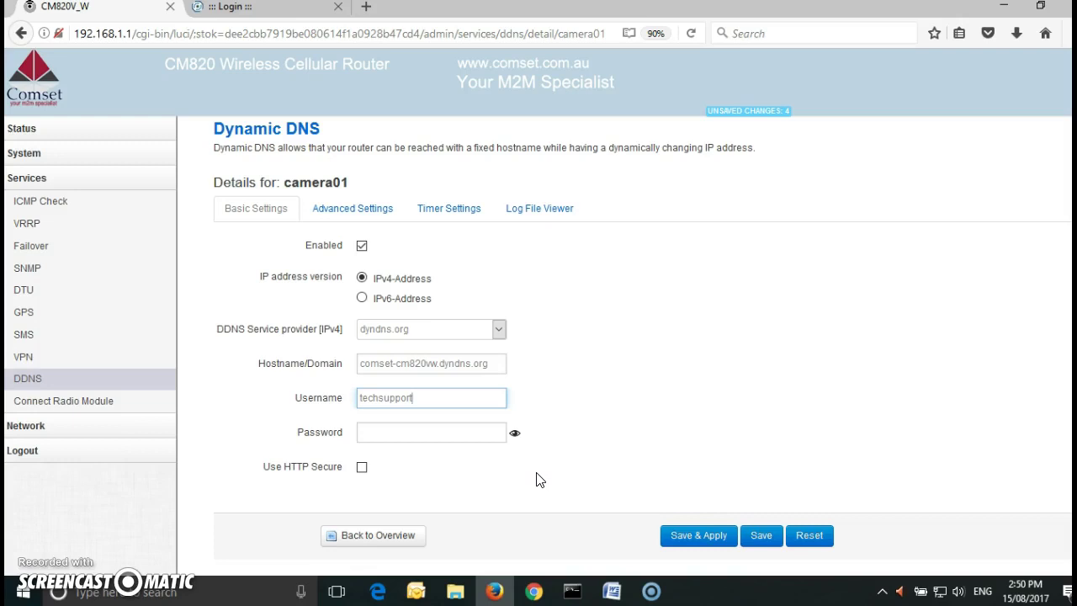
key("Tab")
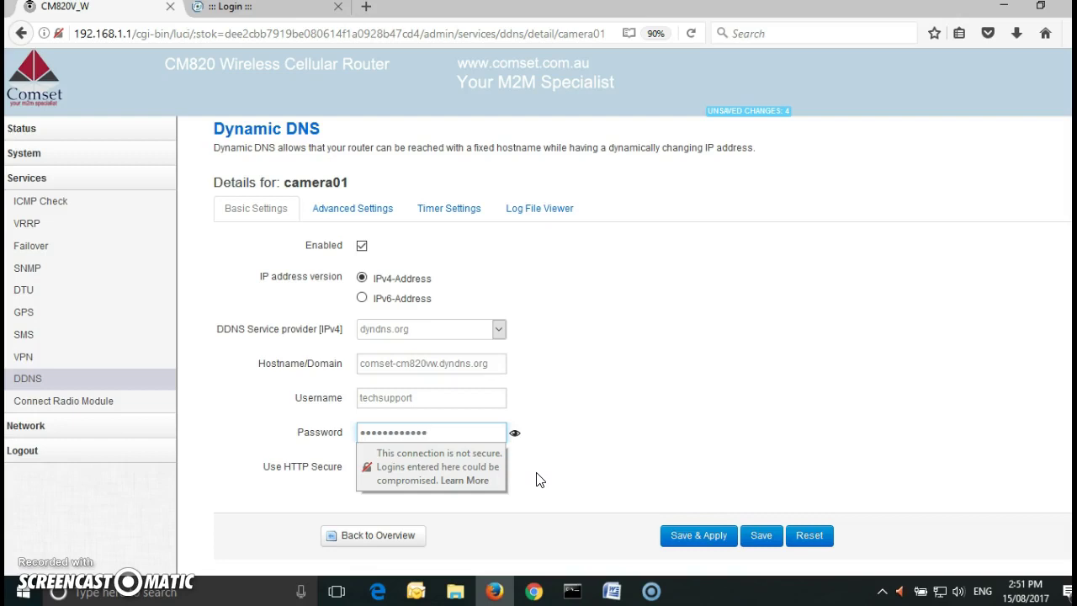
left_click(688, 536)
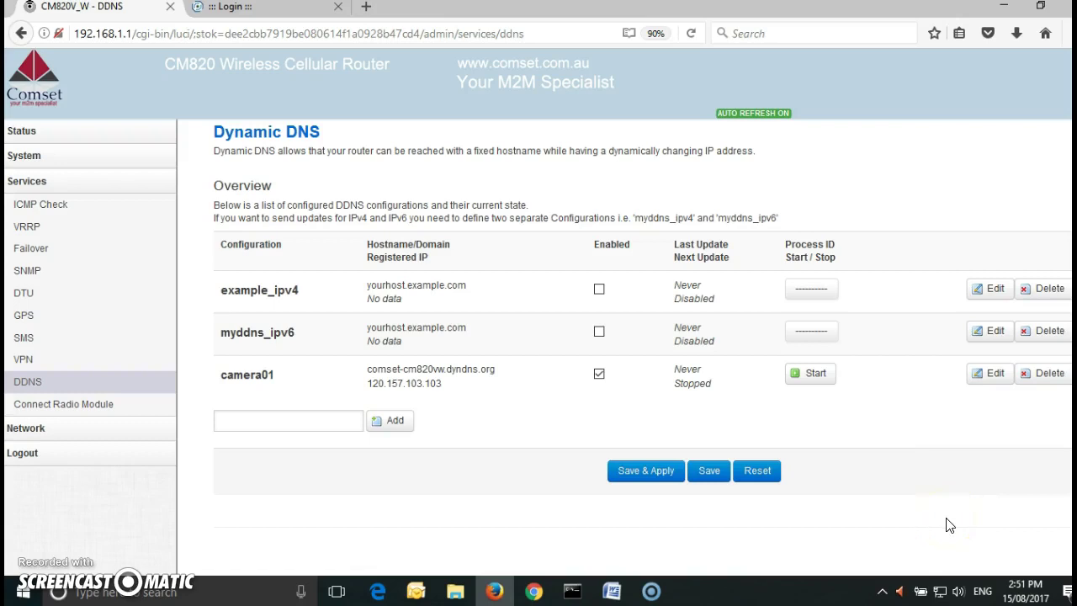
left_click(813, 375)
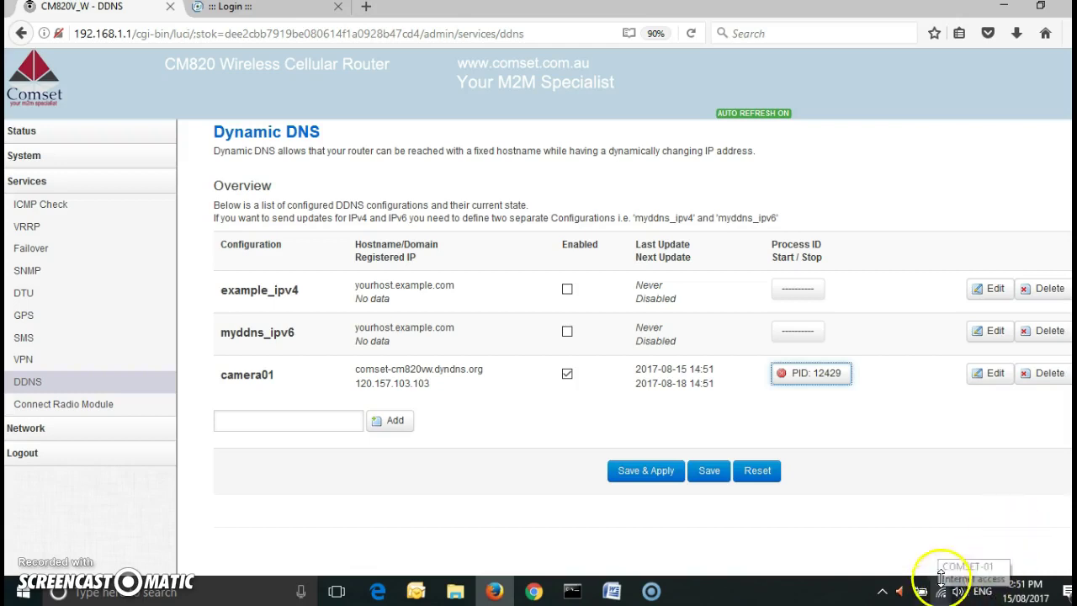
Load the router login page through comset-cm820vw.dyndns.org in the Login tab.
left_click(282, 10)
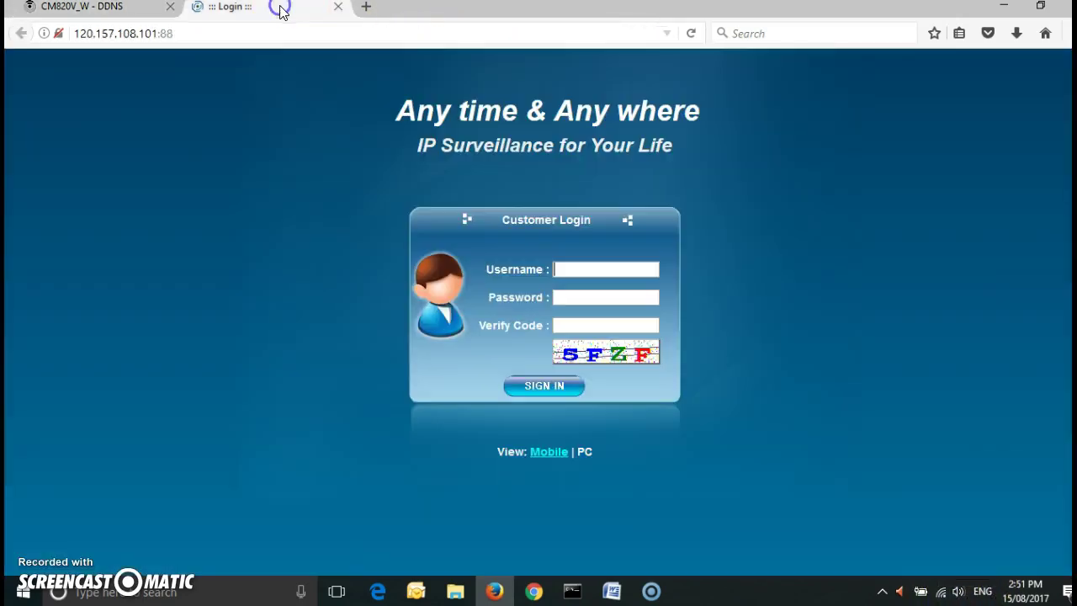
left_click(255, 29)
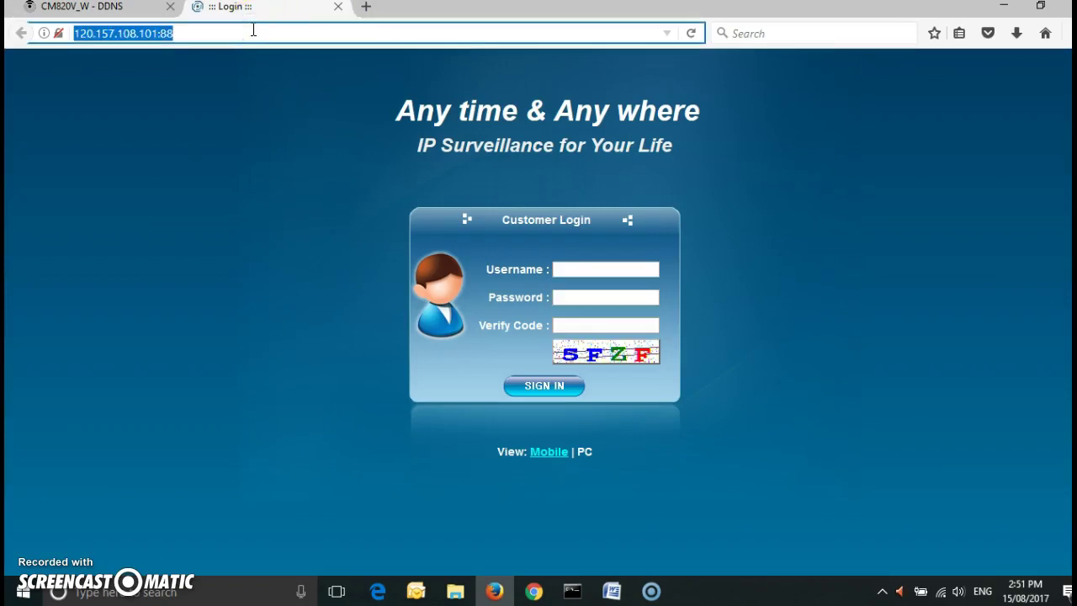
key("ctrl+v")
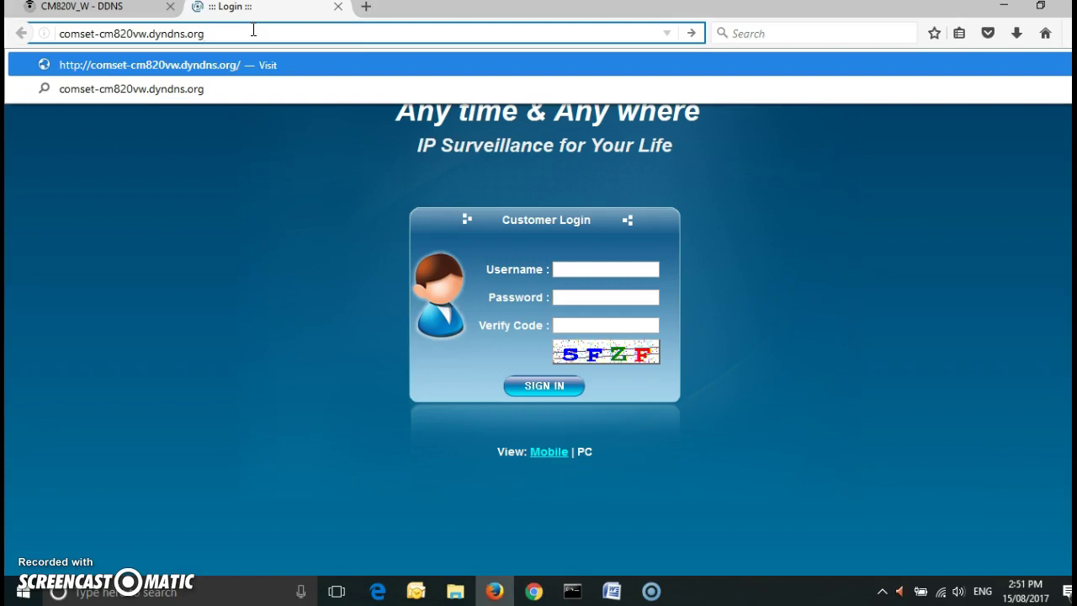
key("Return")
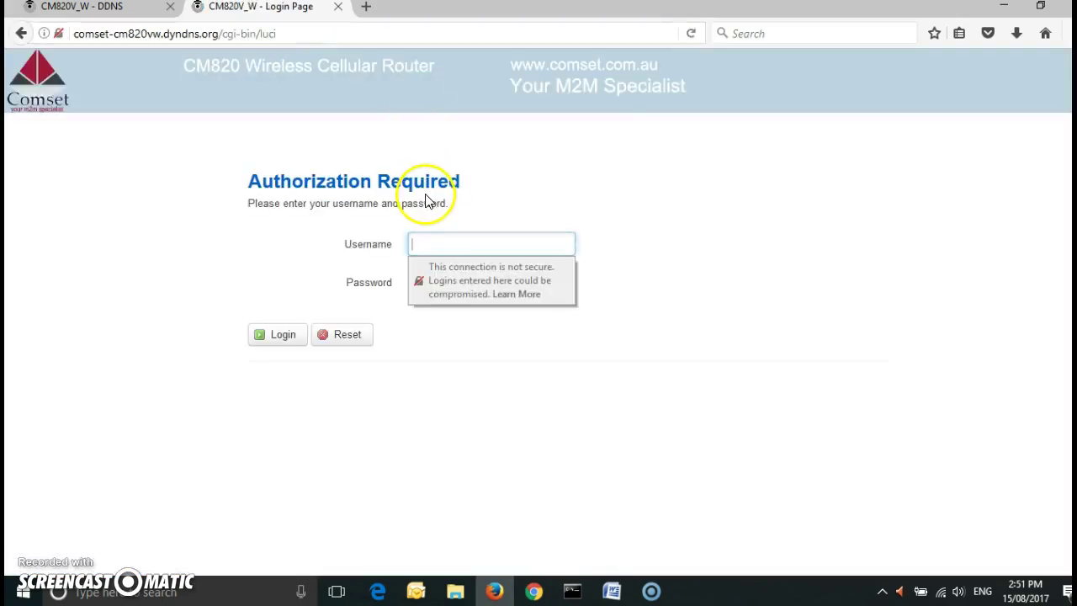
left_click(366, 7)
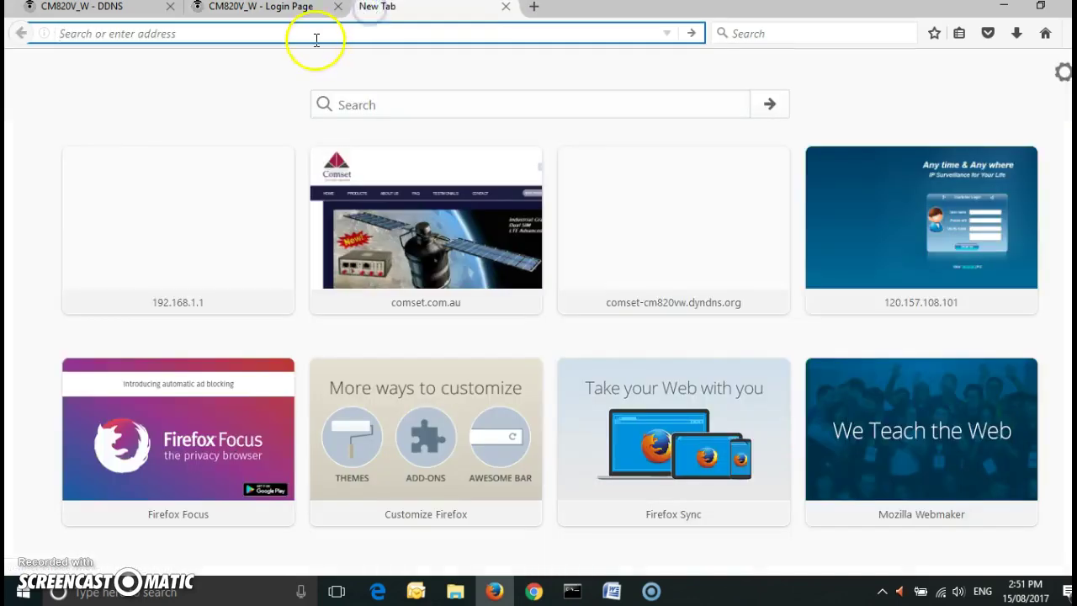
right_click(313, 33)
left_click(350, 103)
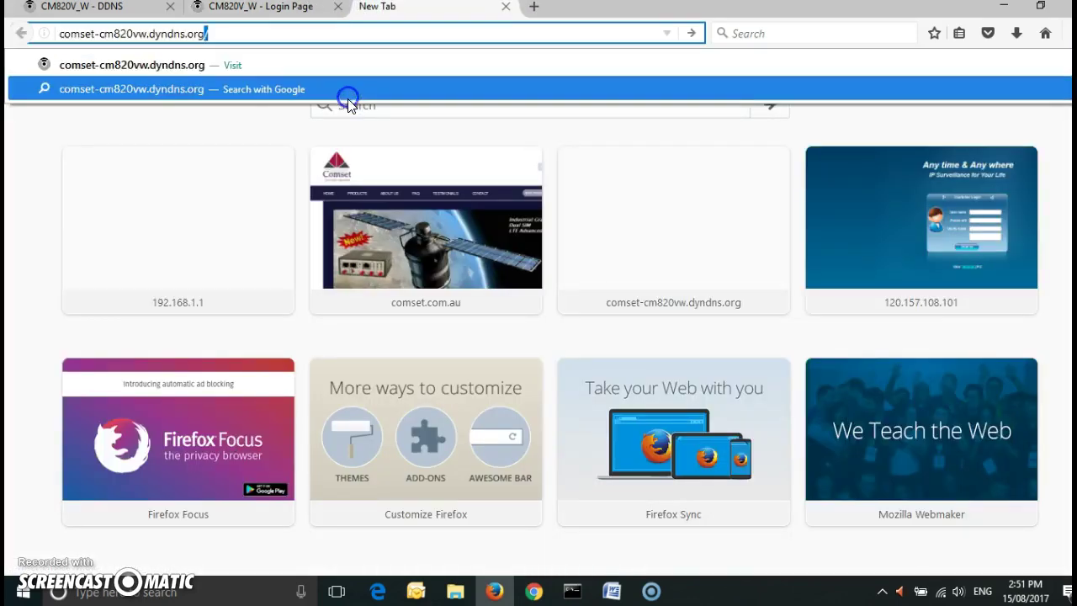
type(":")
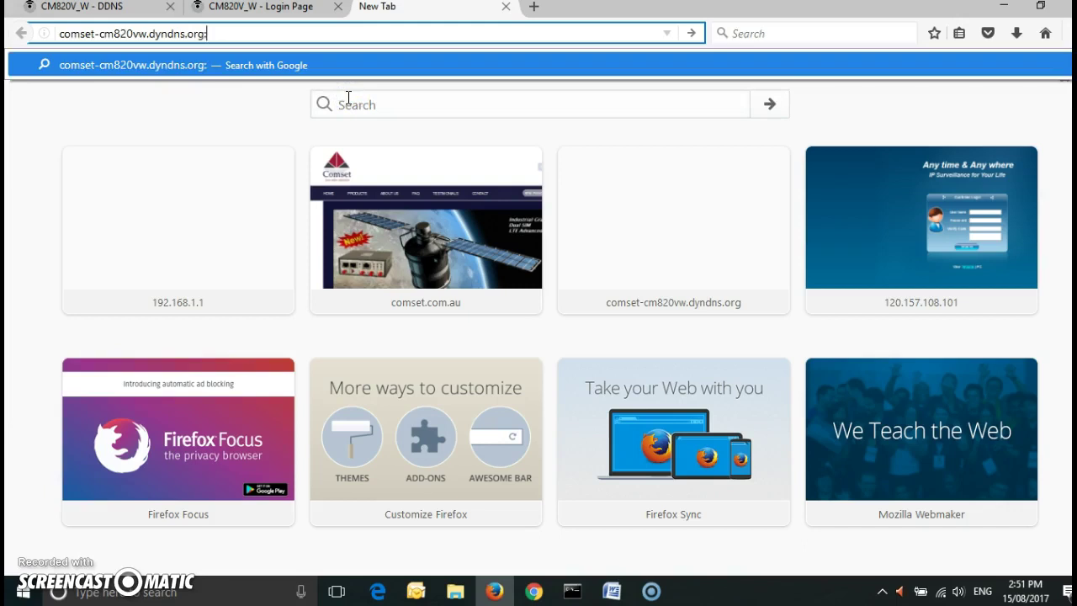
type("88")
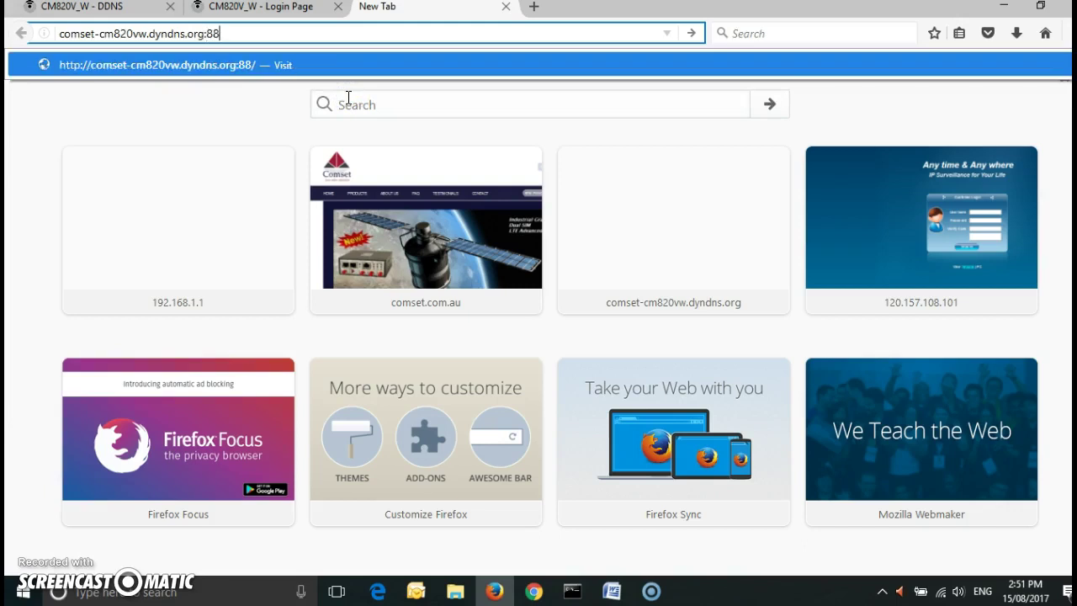